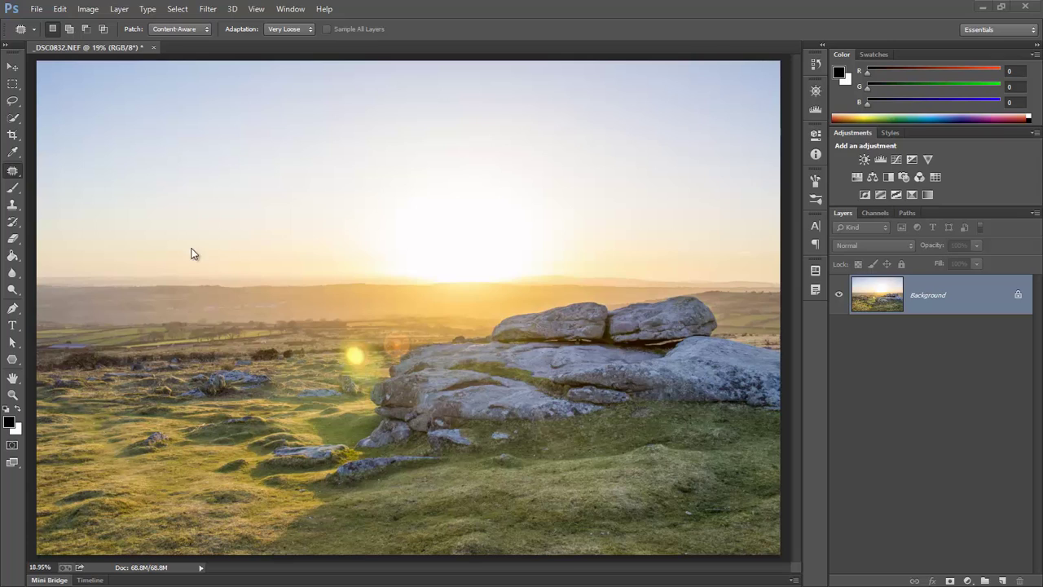
- Select the bright yellow lens flare spot on the grass with a loose freehand Lasso outline
click(11, 102)
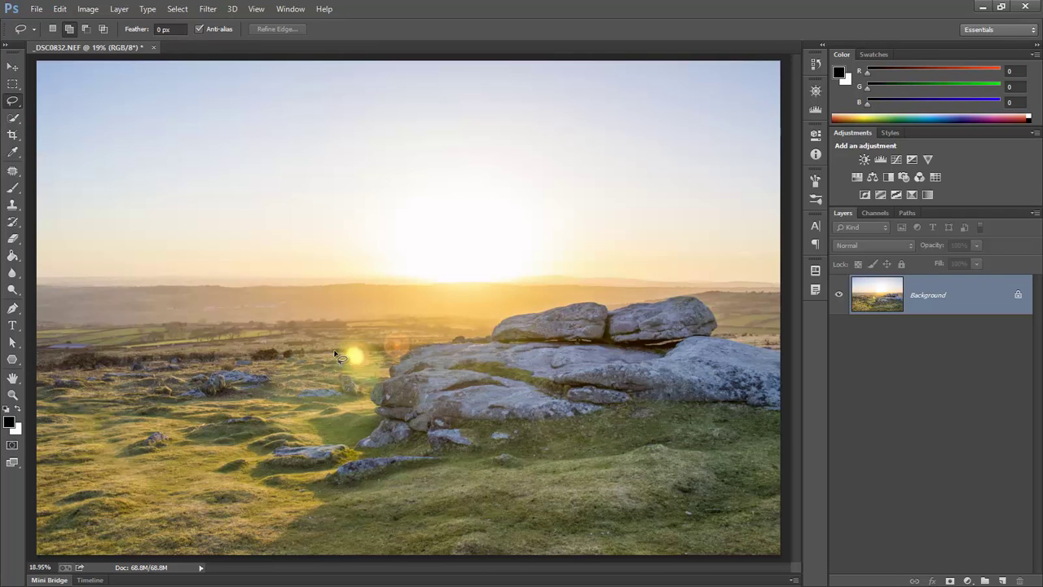
key(ctrl+plus)
key(ctrl+plus)
scroll(287, 405, down, 2)
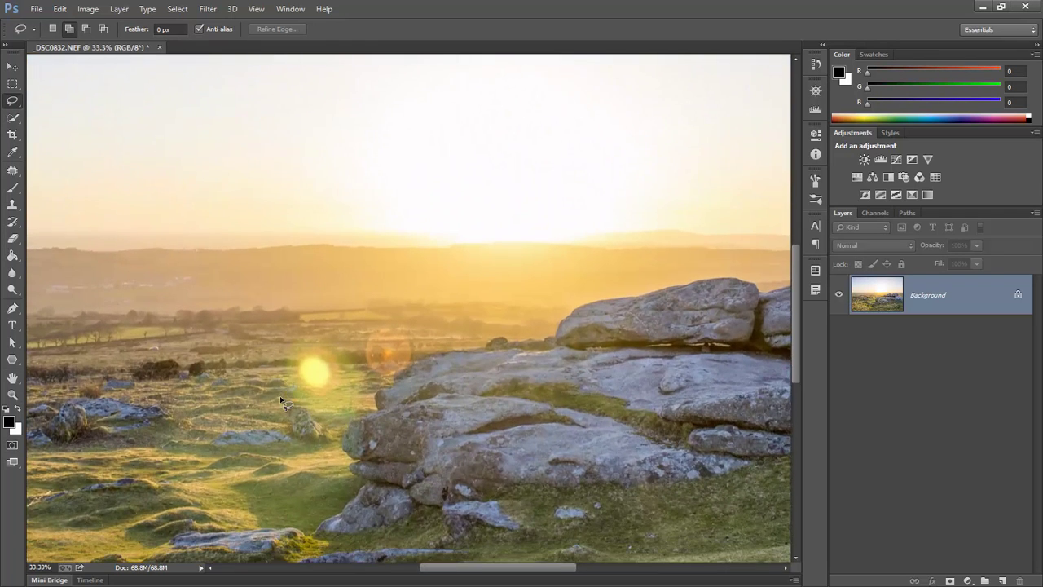
scroll(281, 401, down, 1)
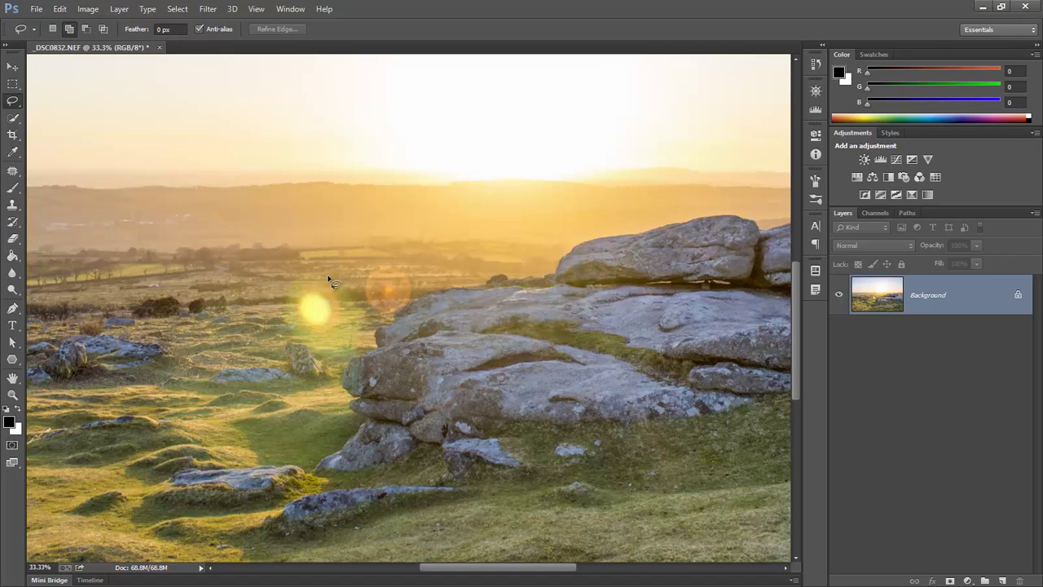
mouse_move(344, 280)
mouse_down()
mouse_move(362, 308)
mouse_move(367, 348)
mouse_up()
mouse_move(299, 346)
mouse_down()
mouse_move(288, 328)
mouse_move(291, 291)
mouse_move(330, 281)
mouse_up()
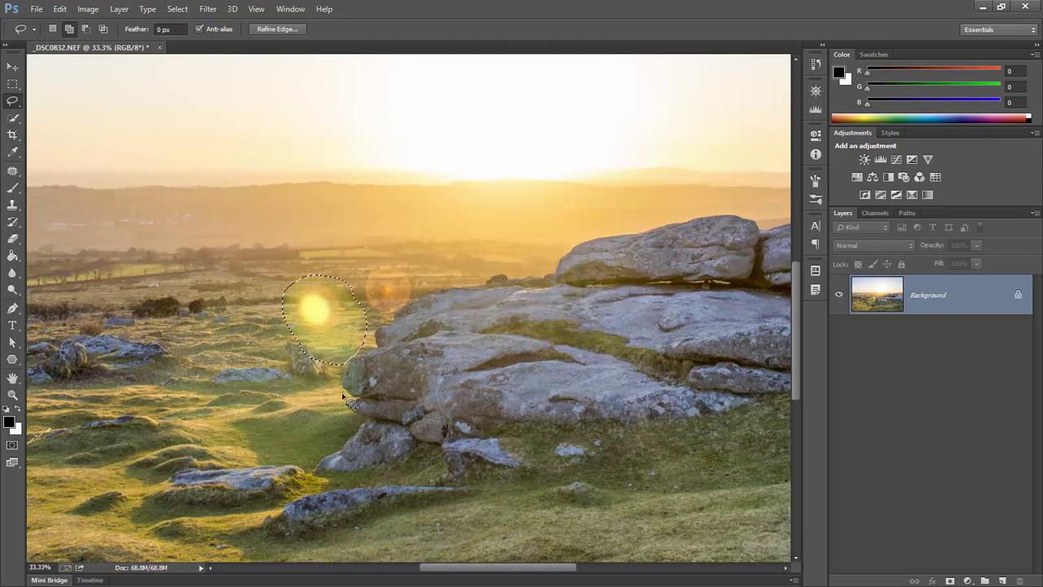
- Fill the selected flare area with Content-Aware at Normal blending and 100% opacity, and deselect it
click(59, 9)
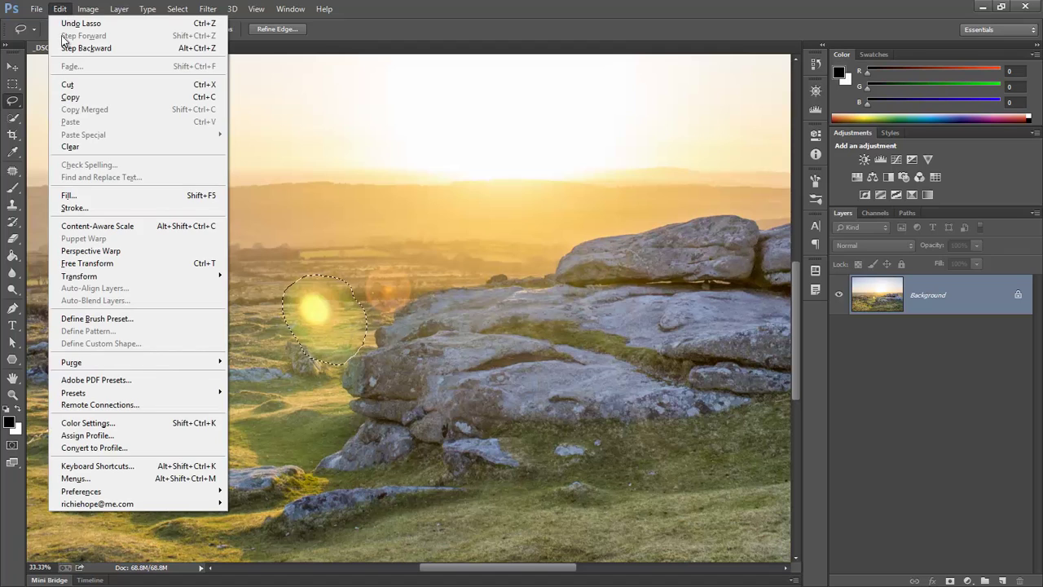
click(76, 195)
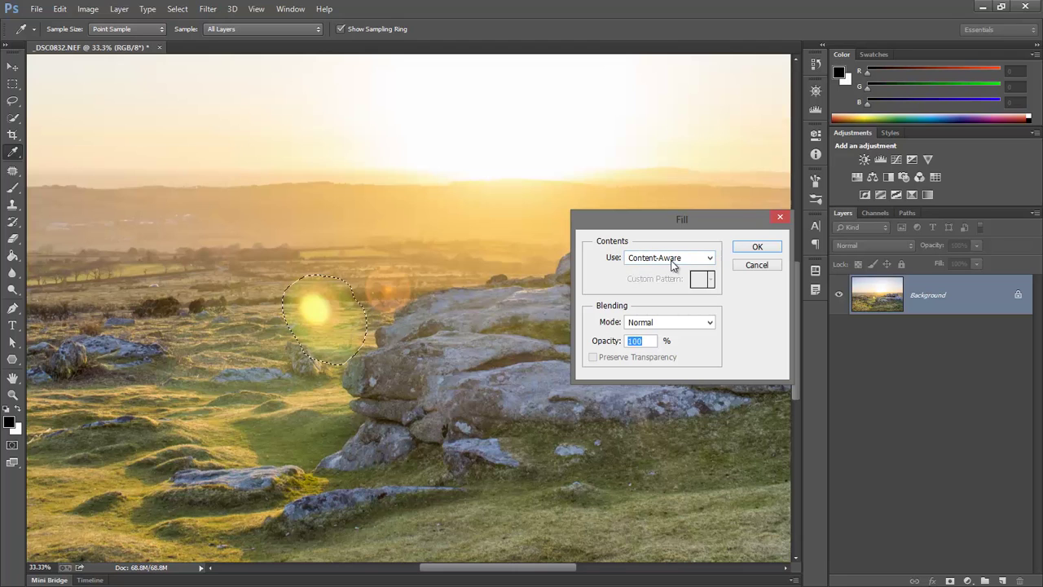
click(754, 247)
key(l)
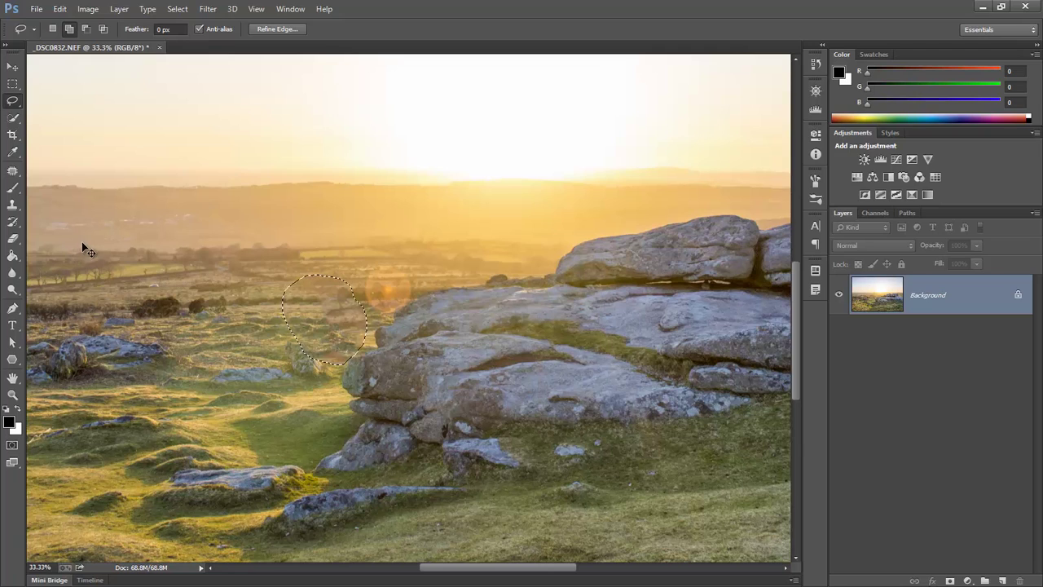
key(ctrl+d)
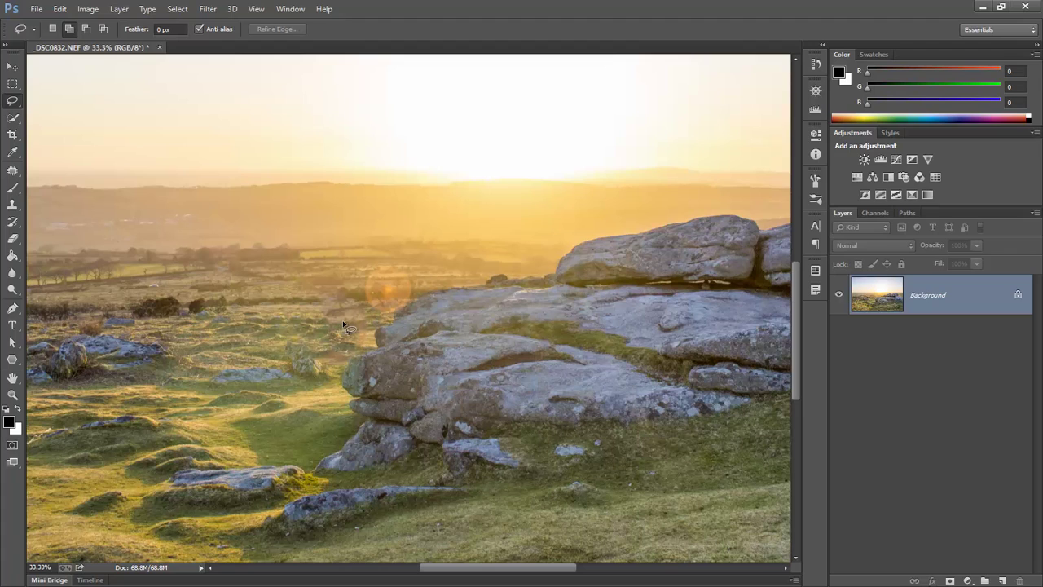
click(13, 172)
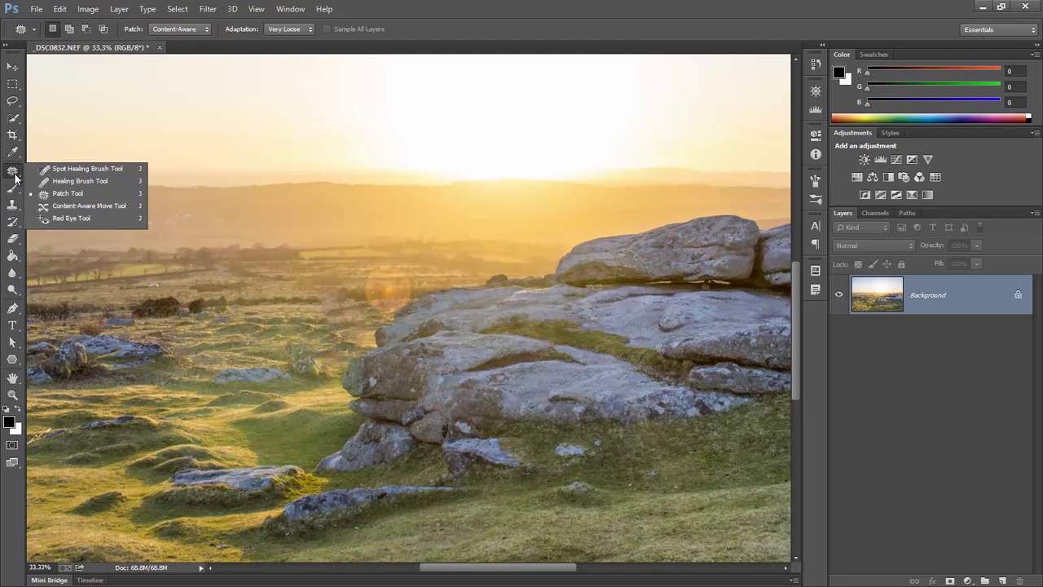
click(74, 181)
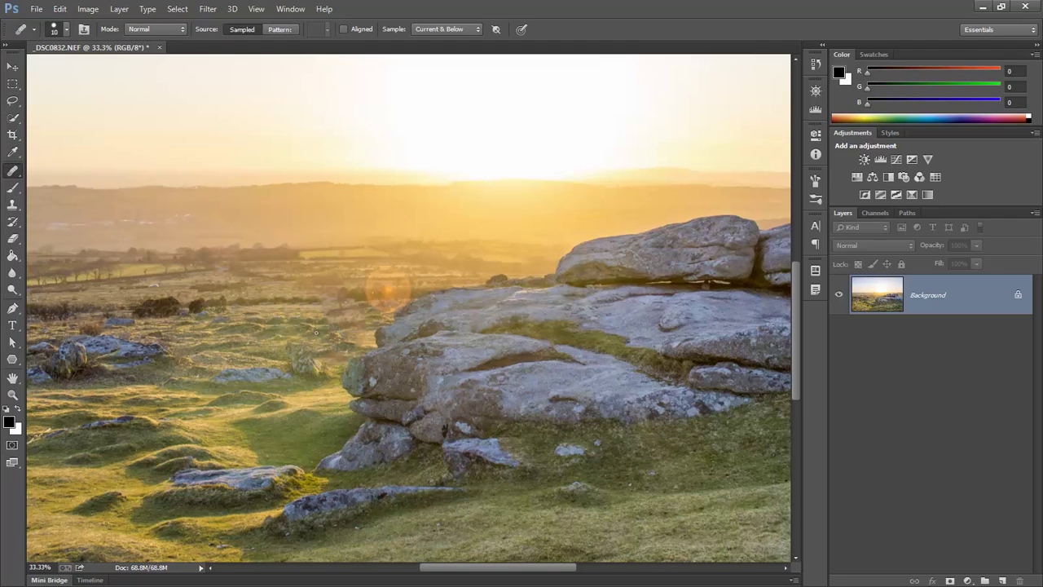
key(bracketright)
key(bracketright)
key(bracketright)
click(338, 356)
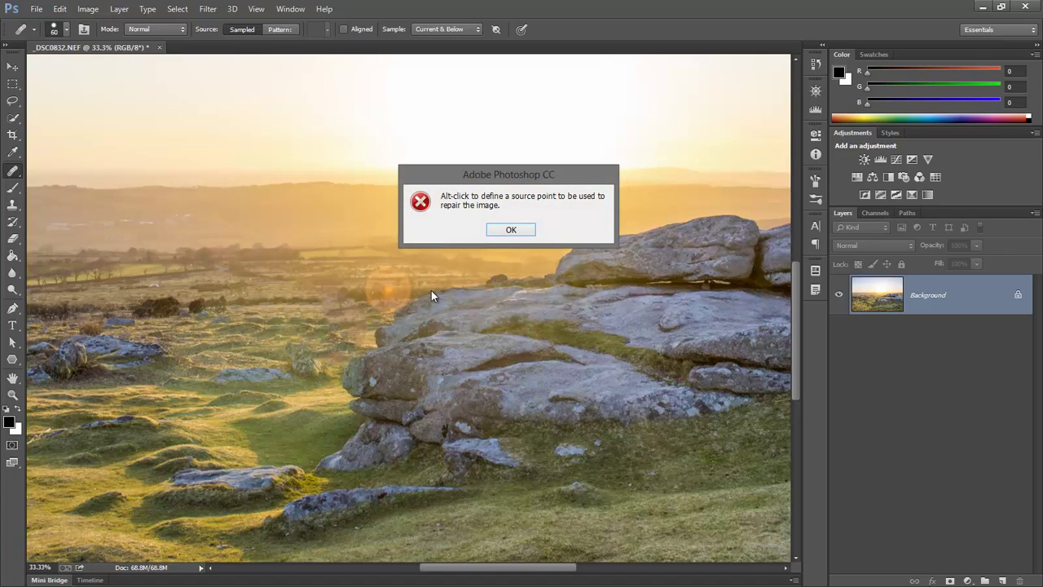
click(511, 231)
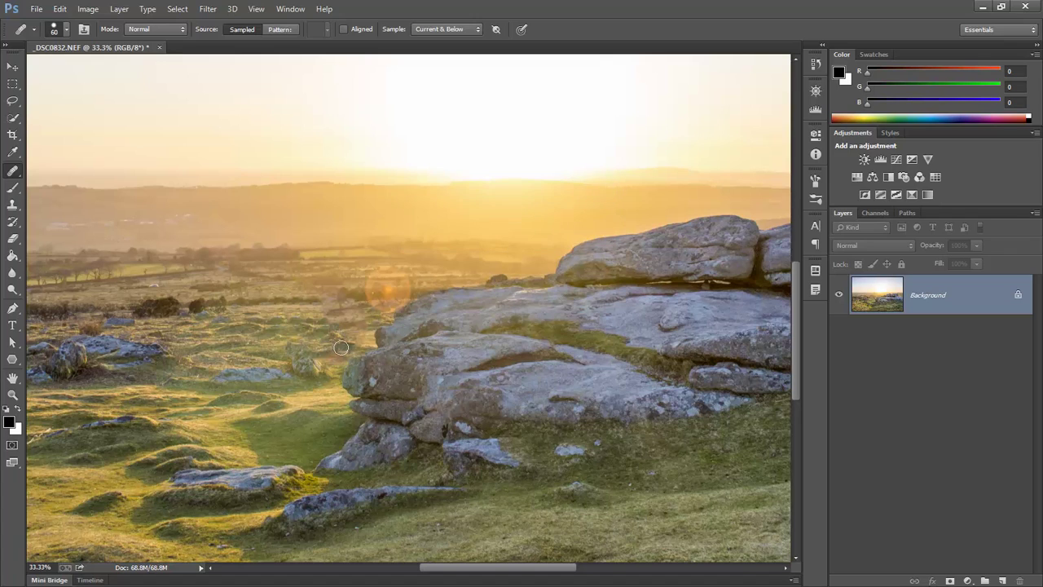
- Use the content-aware Spot Healing Brush at size 125 to retouch the discoloured grass where the yellow flare was, beside the small rock
right_click(12, 171)
click(61, 168)
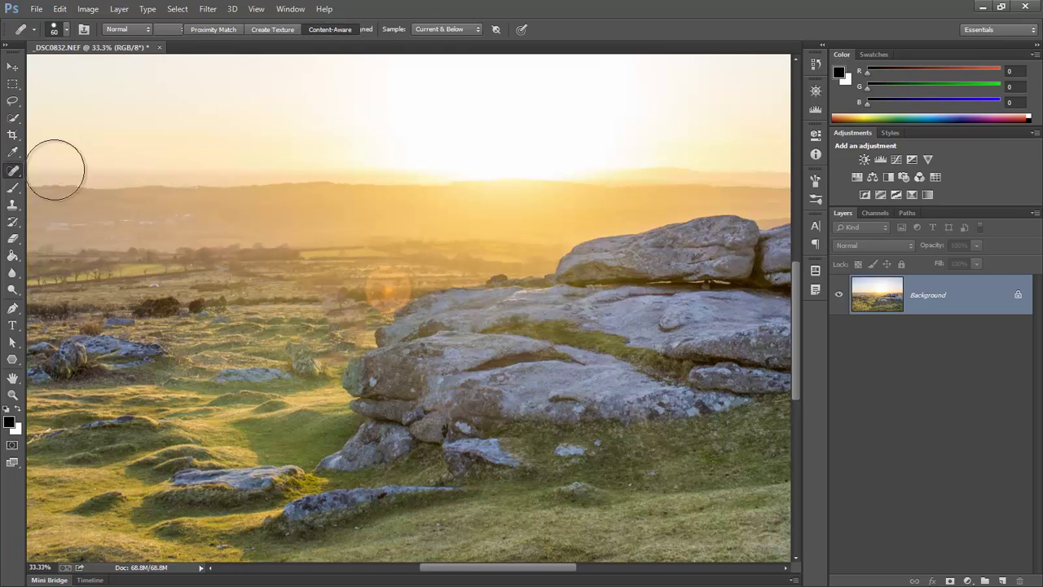
key(bracketleft)
key(bracketleft)
key(bracketleft)
key(bracketleft)
key(bracketleft)
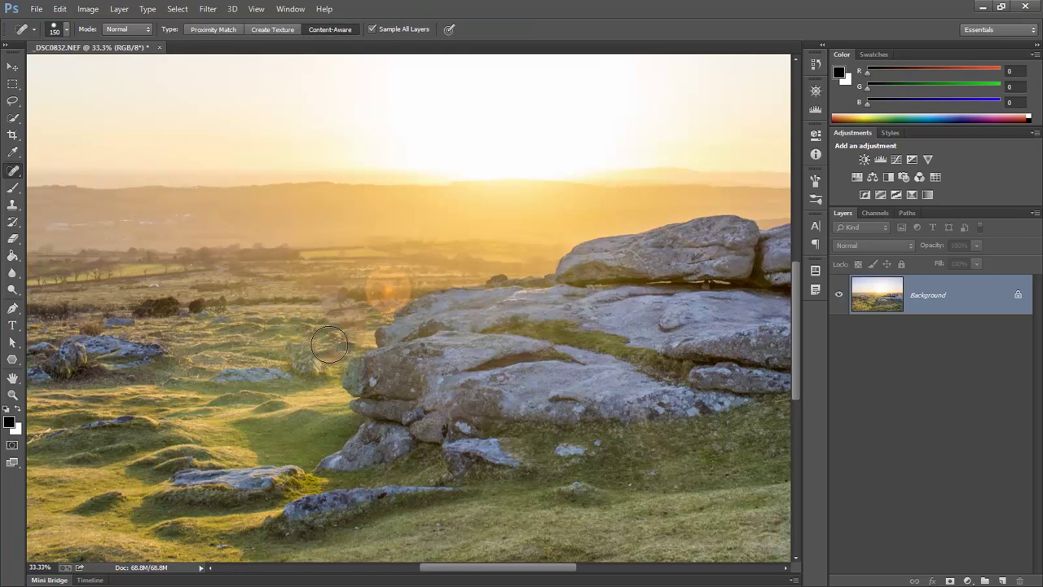
click(333, 356)
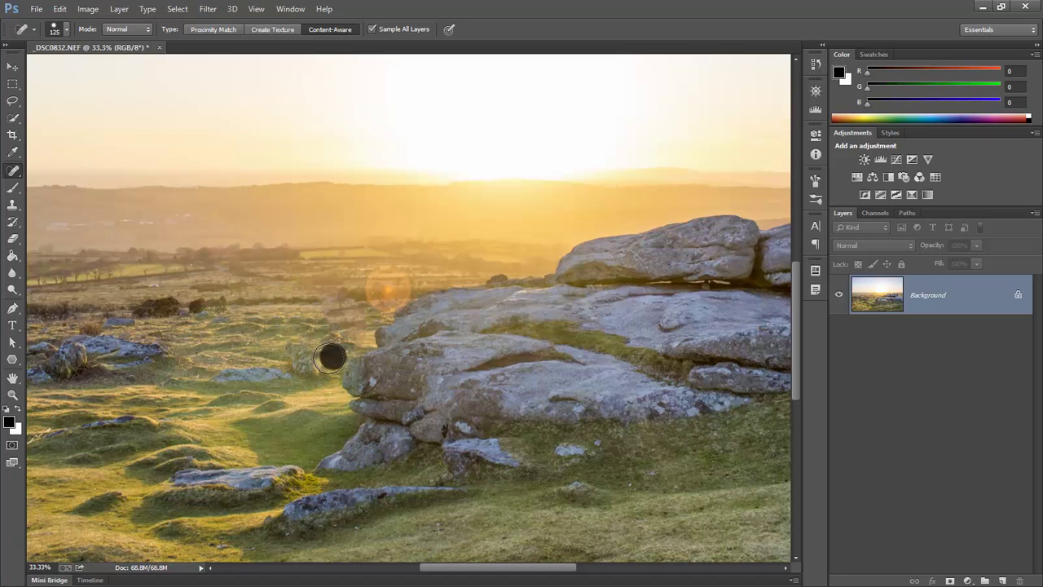
click(324, 348)
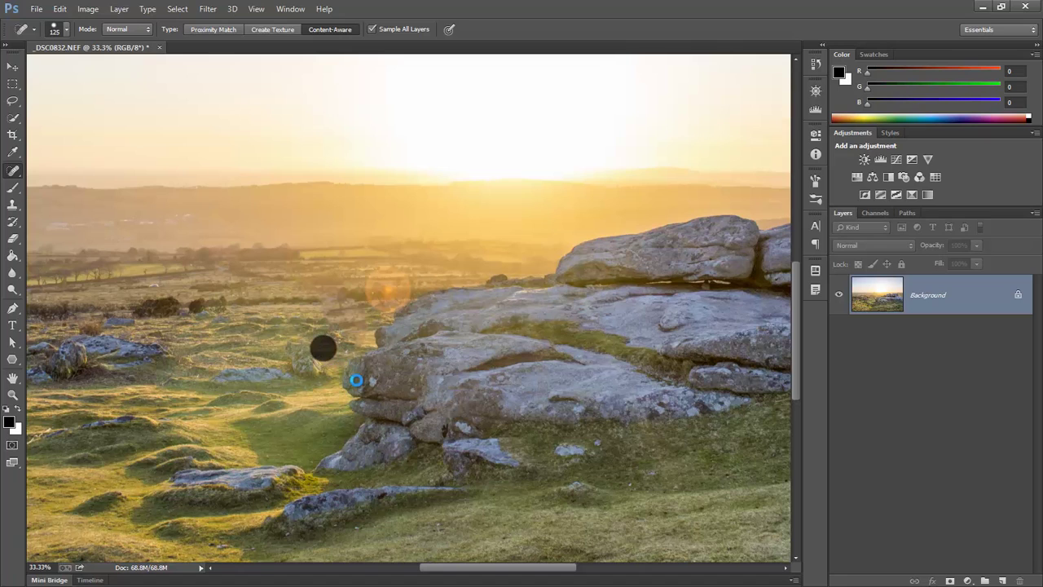
click(326, 350)
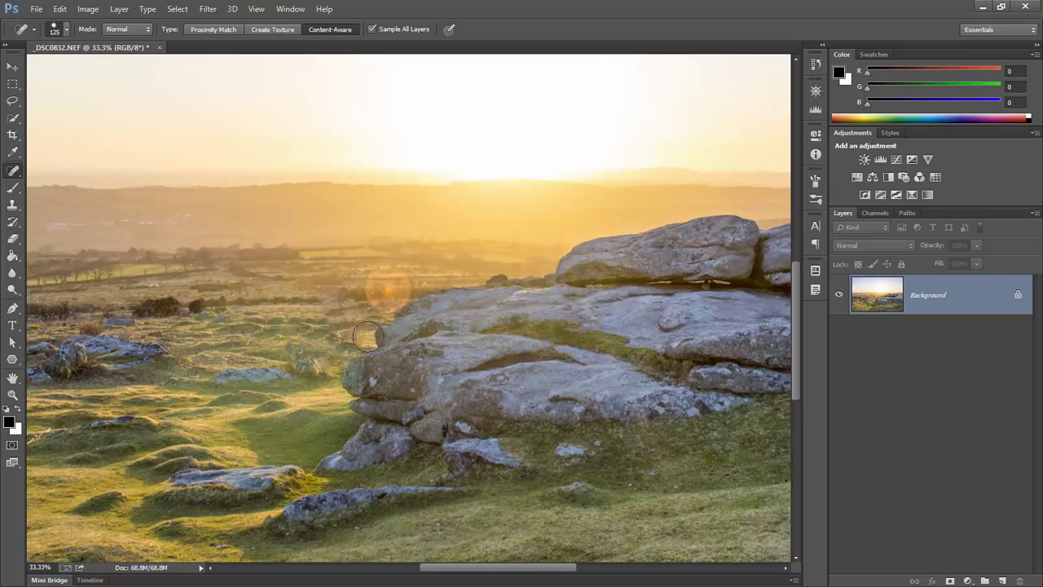
- Heal the remaining discoloured patches in the grass between the small rock, the large rock's edge and the orange flare
mouse_move(356, 326)
mouse_down()
mouse_move(327, 315)
mouse_move(341, 301)
mouse_move(324, 309)
mouse_move(347, 293)
mouse_up()
click(357, 316)
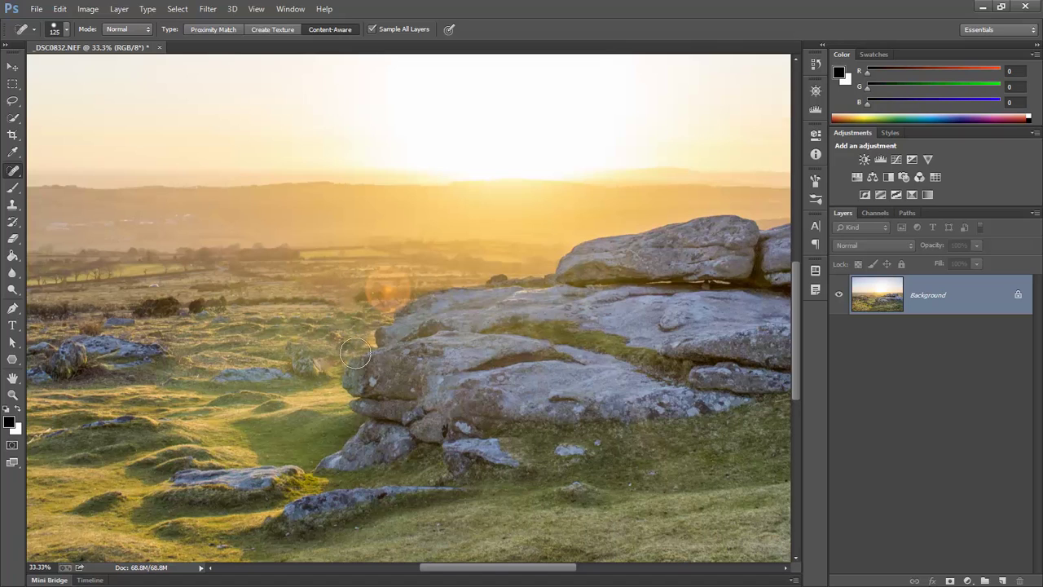
click(359, 330)
click(322, 361)
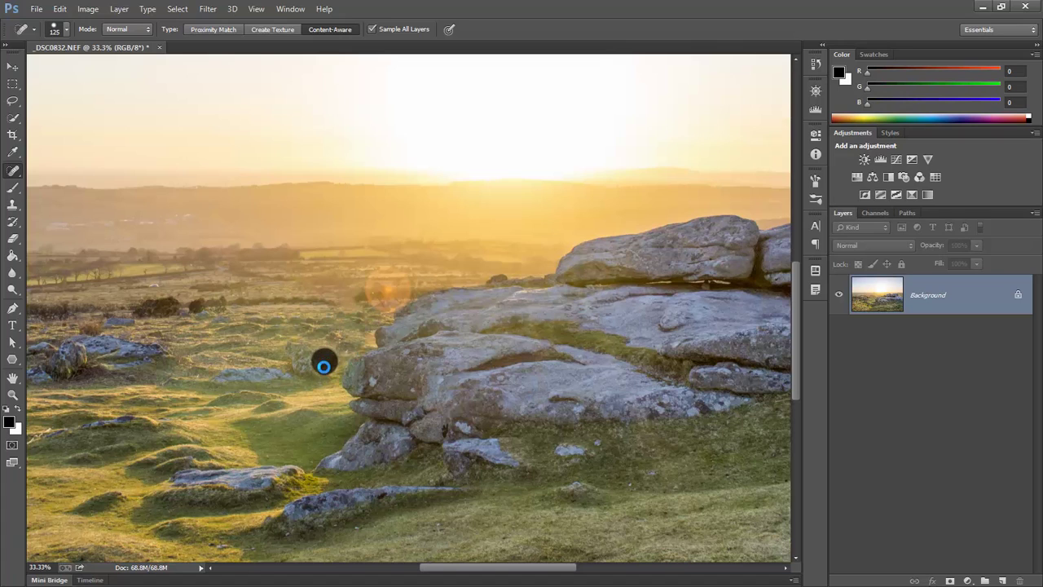
click(336, 356)
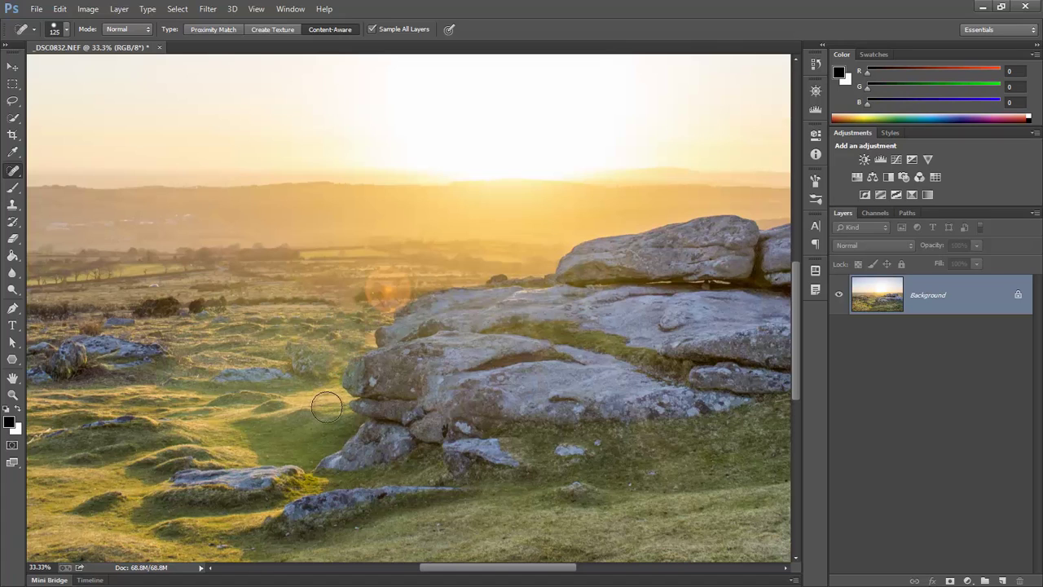
click(330, 365)
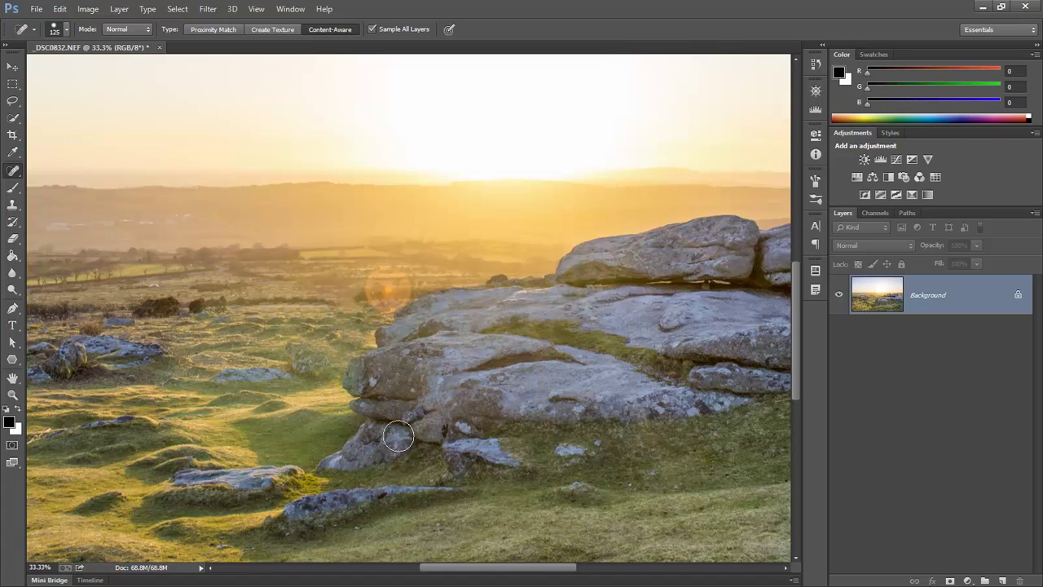
click(351, 305)
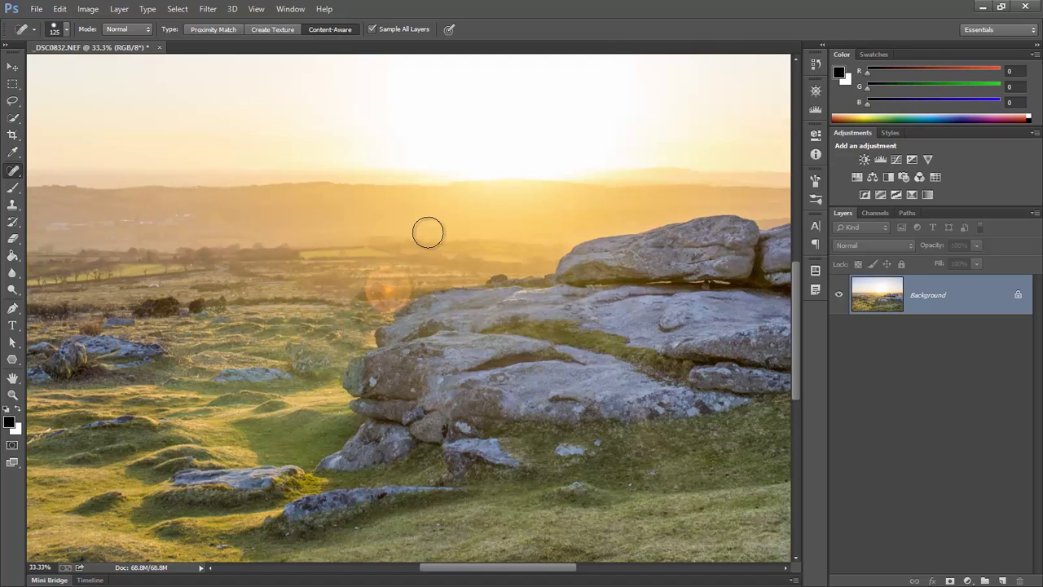
- Outline the orange flare beside the large rock with the Patch tool in Content-Aware mode and patch it from the moorland to its left
right_click(15, 178)
click(57, 191)
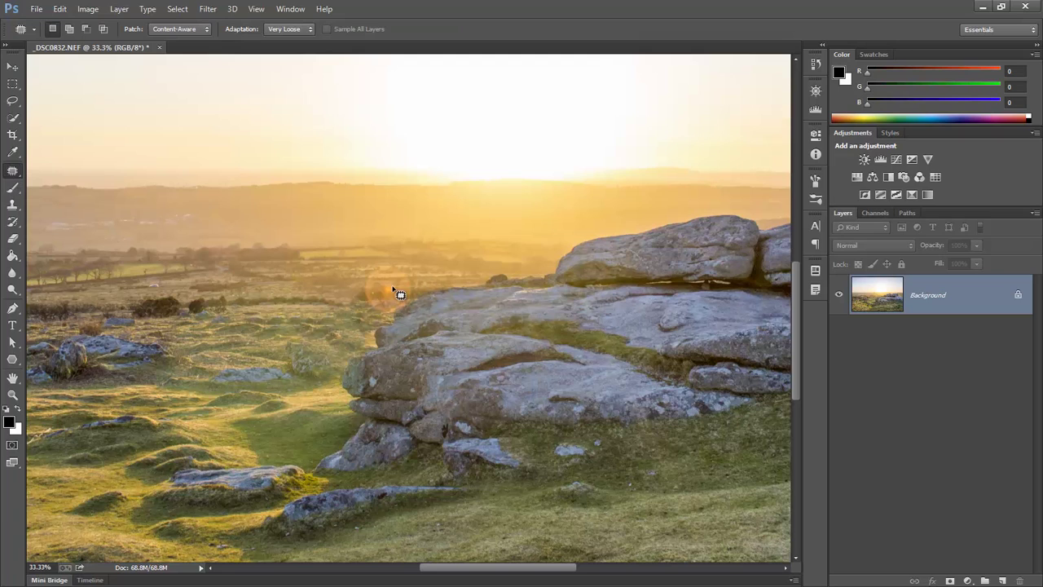
mouse_move(393, 287)
mouse_down()
mouse_move(364, 276)
mouse_move(372, 308)
mouse_up()
mouse_move(410, 307)
mouse_down()
mouse_move(415, 288)
mouse_move(397, 268)
mouse_move(372, 288)
mouse_up()
click(177, 31)
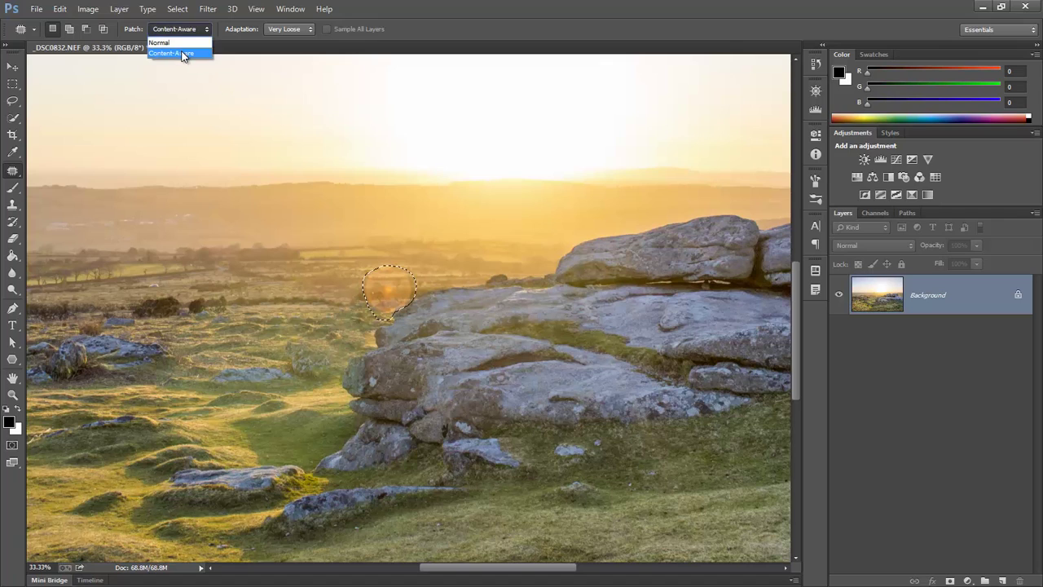
click(176, 54)
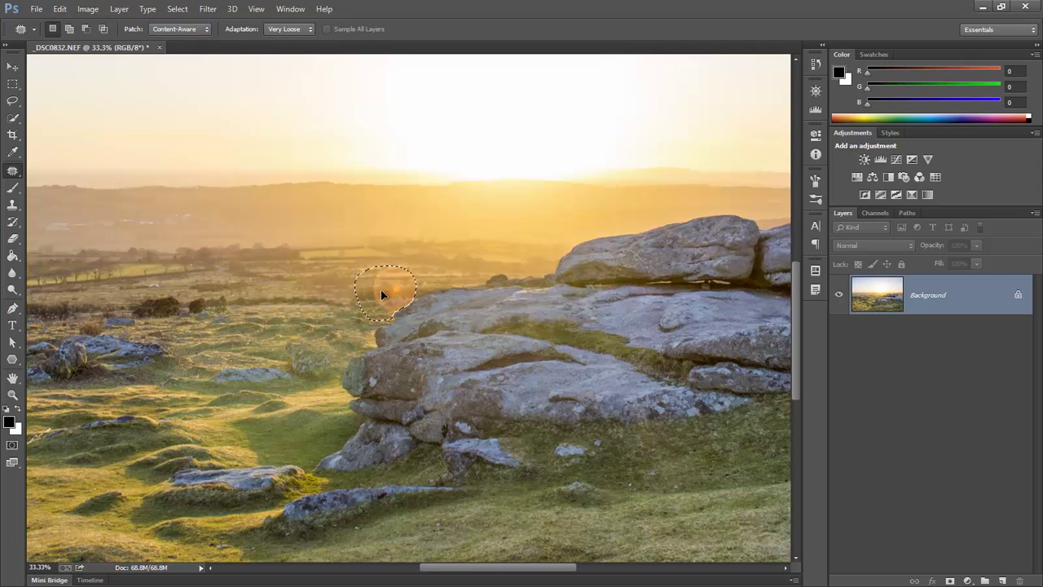
drag(380, 290, 312, 295)
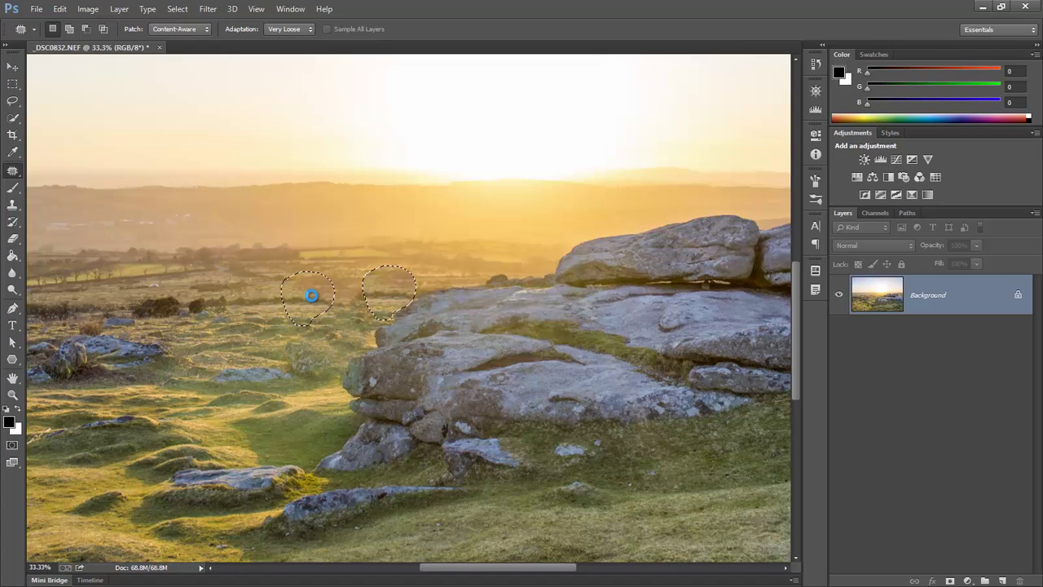
drag(312, 294, 312, 295)
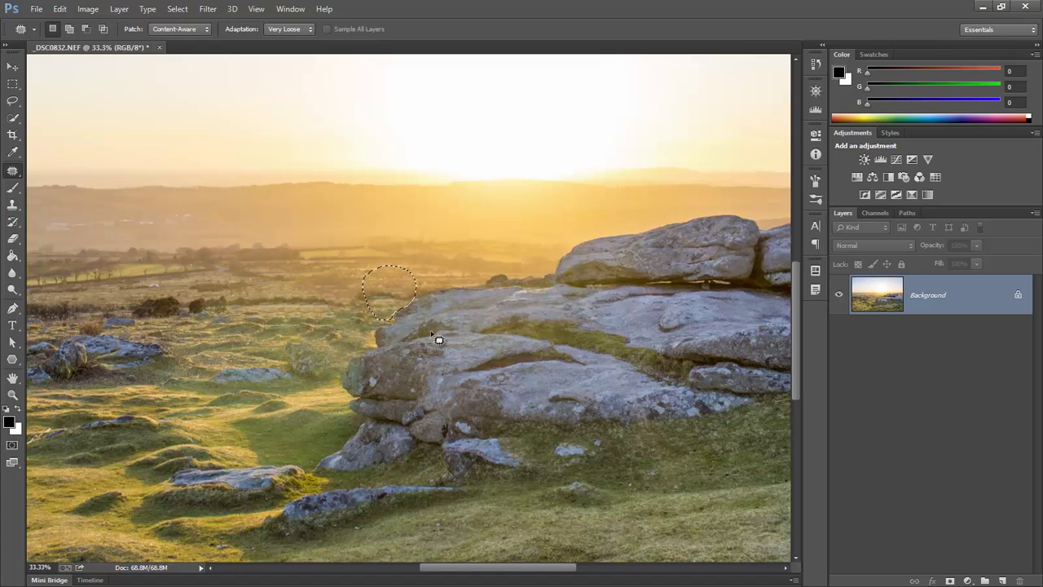
- Compare the patch with Very Strict, Strict and Medium adaptation, settle on Loose, and deselect the area
click(300, 28)
click(289, 41)
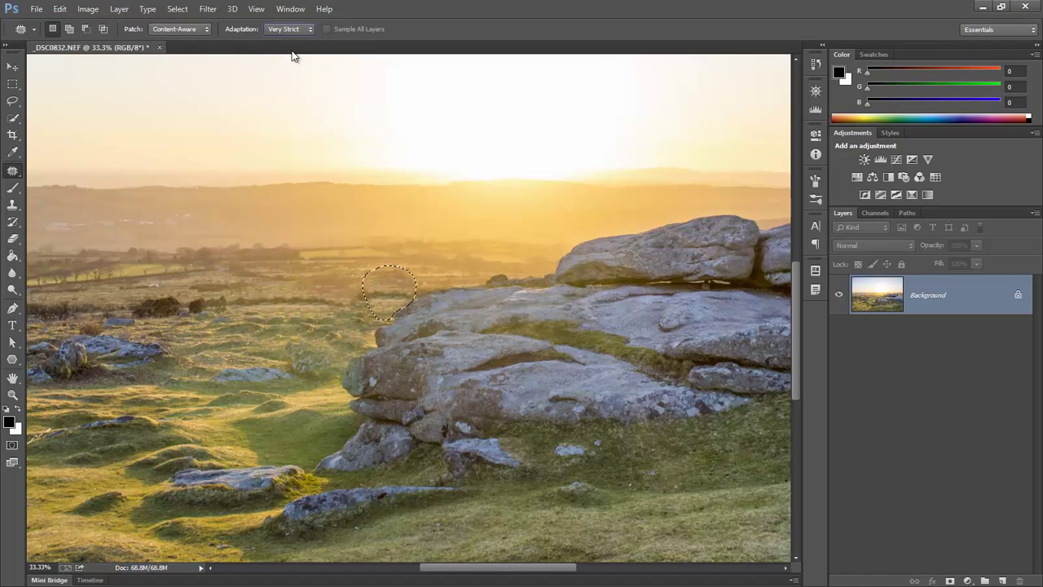
click(298, 29)
click(289, 52)
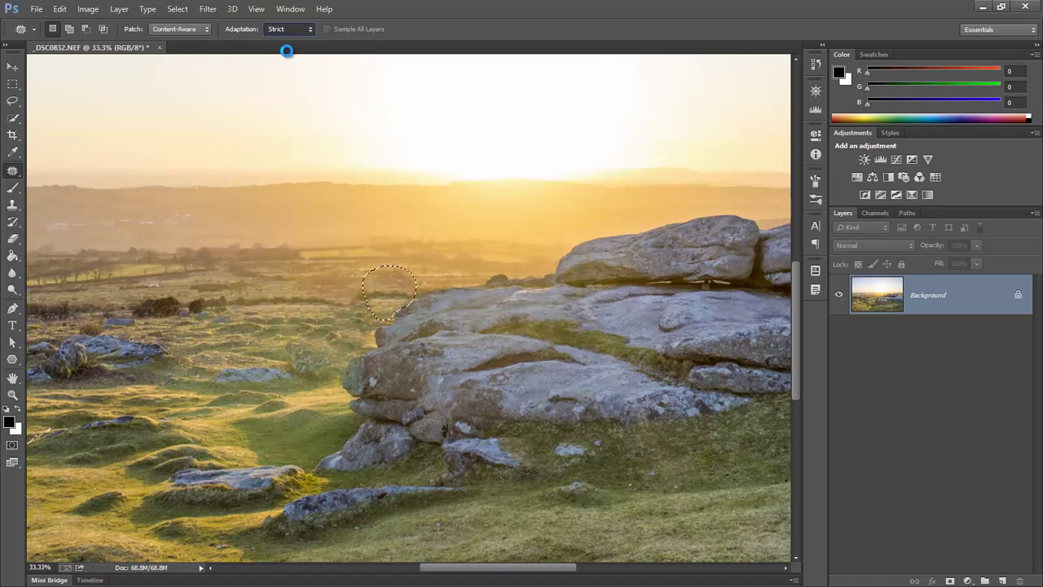
click(293, 31)
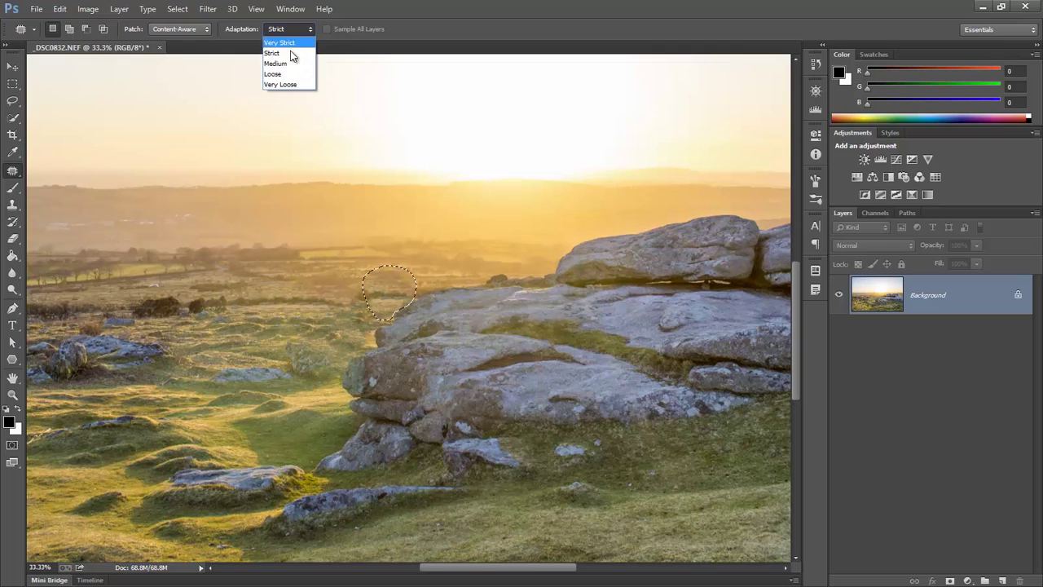
click(292, 63)
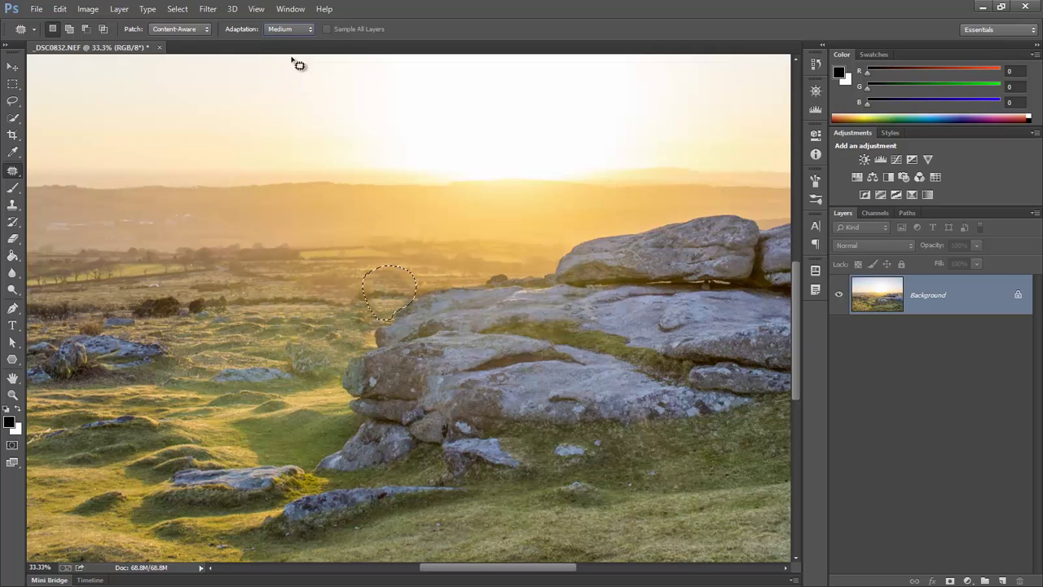
click(295, 30)
click(280, 74)
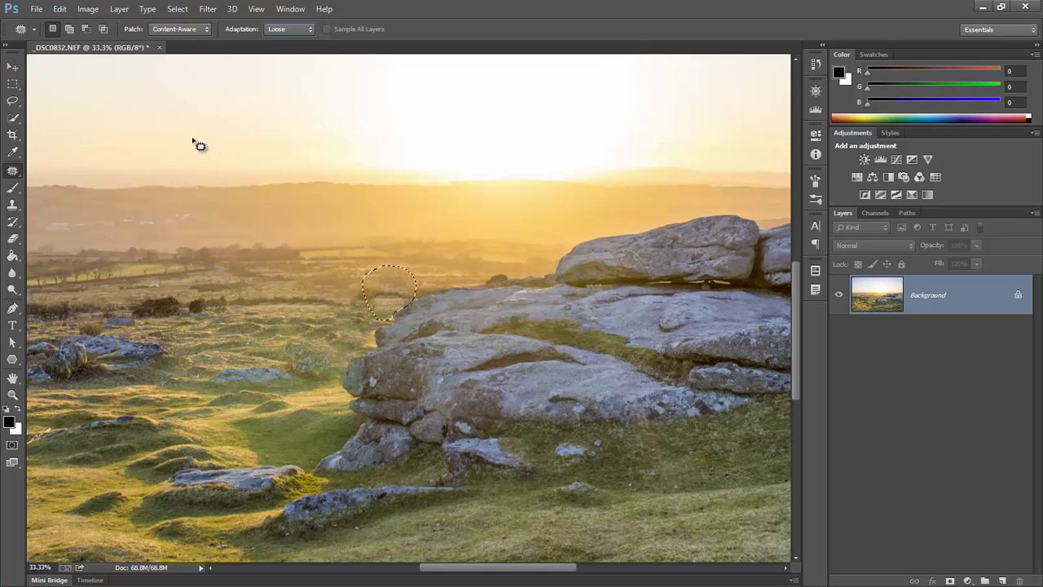
click(12, 67)
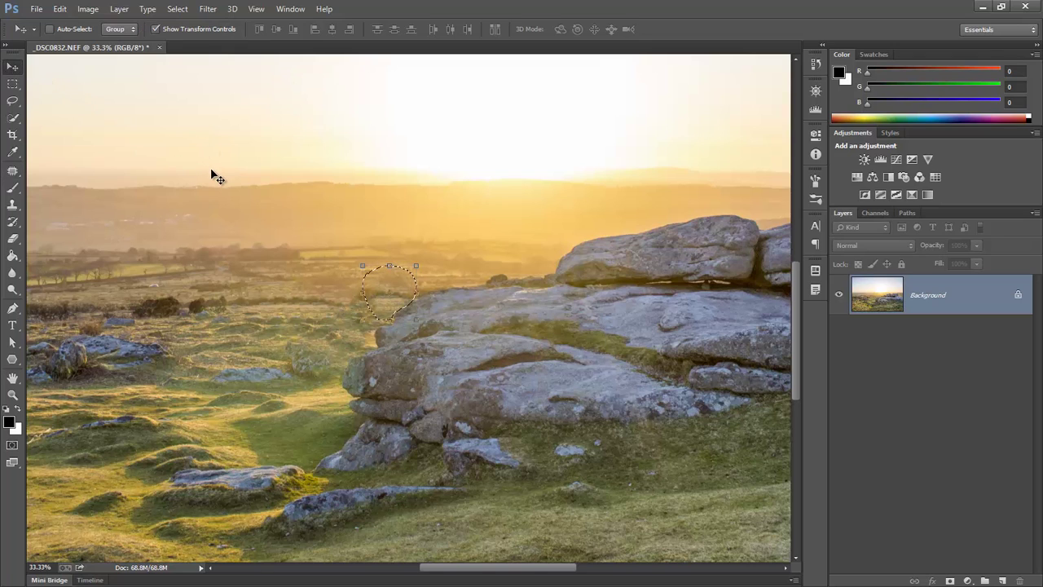
key(ctrl+d)
- Clean up the patched area at the large rock's upper edge with a Spot Healing Brush stroke
click(15, 173)
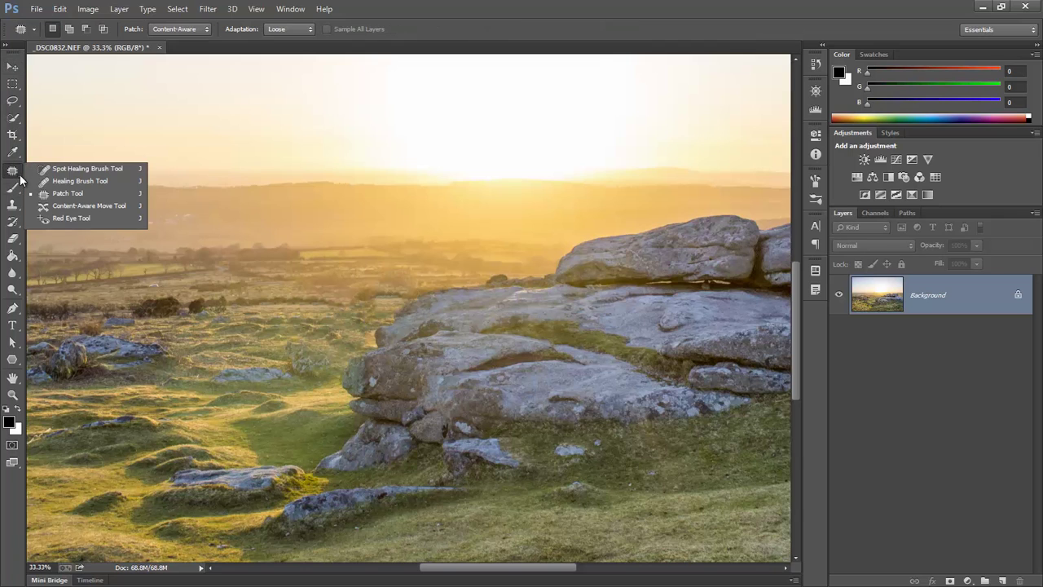
click(75, 169)
mouse_move(396, 294)
mouse_down()
mouse_move(350, 305)
mouse_move(383, 295)
mouse_up()
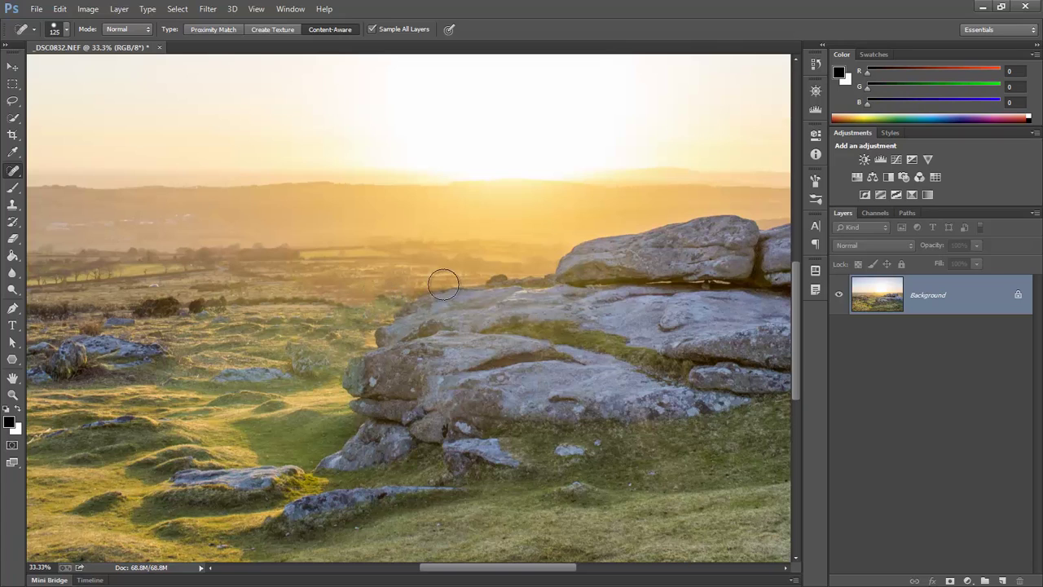
- Heal the leftover blemishes in the grass and moorland just beside the large rock's upper edge with the Spot Healing Brush
click(401, 285)
click(332, 306)
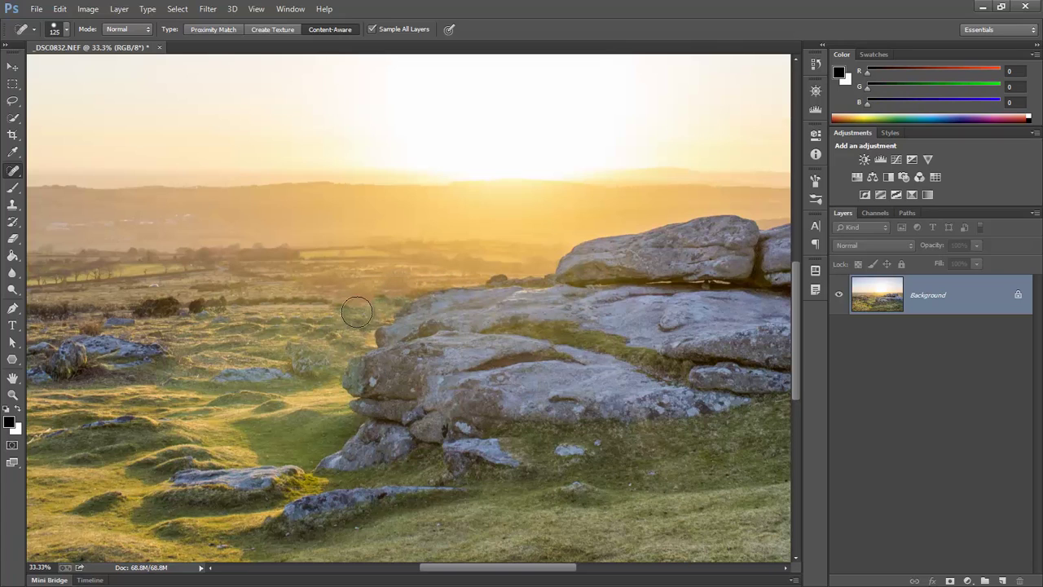
click(354, 298)
click(367, 300)
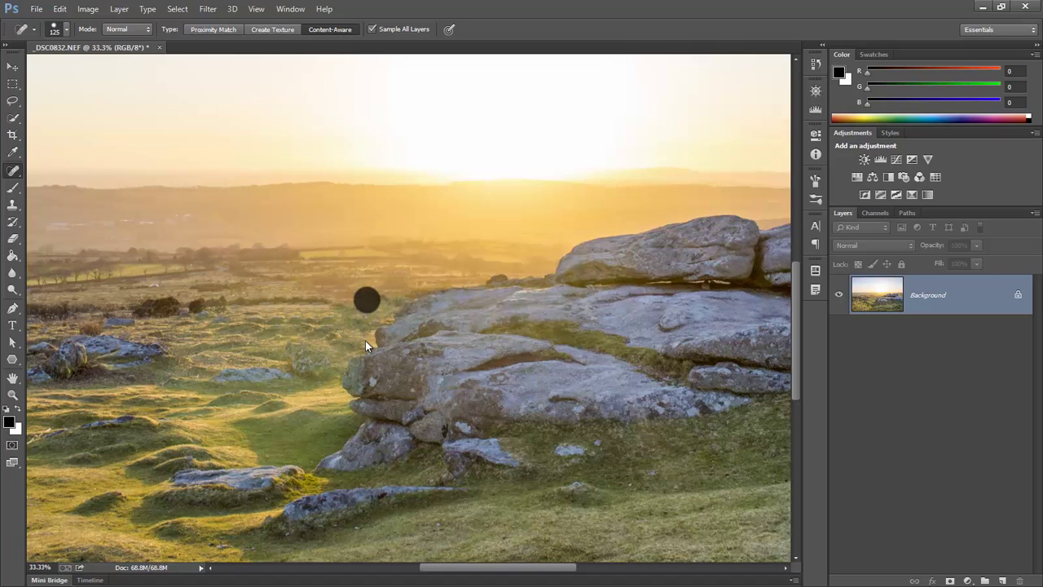
click(350, 298)
click(431, 420)
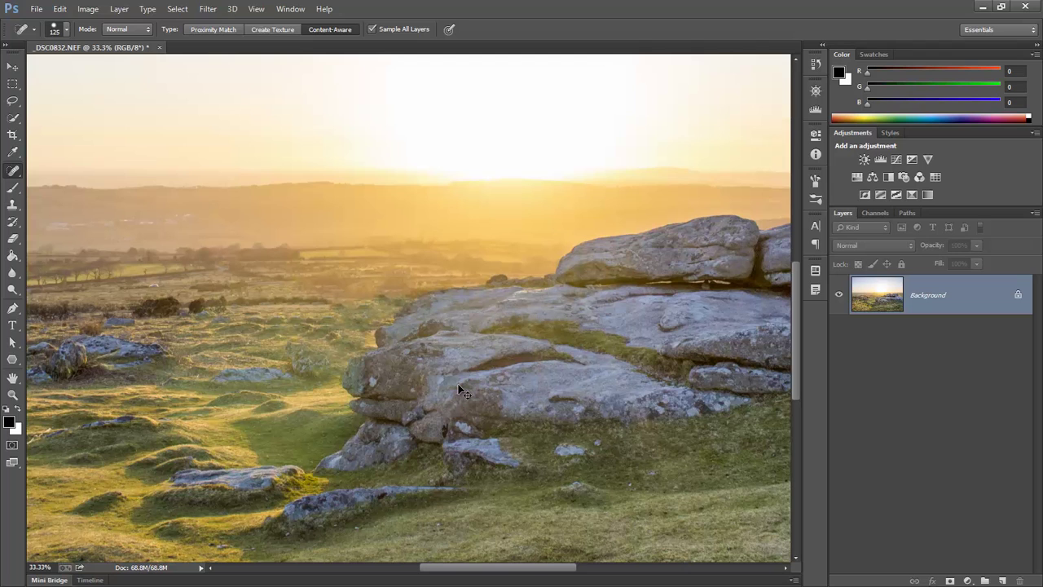
key(ctrl+0)
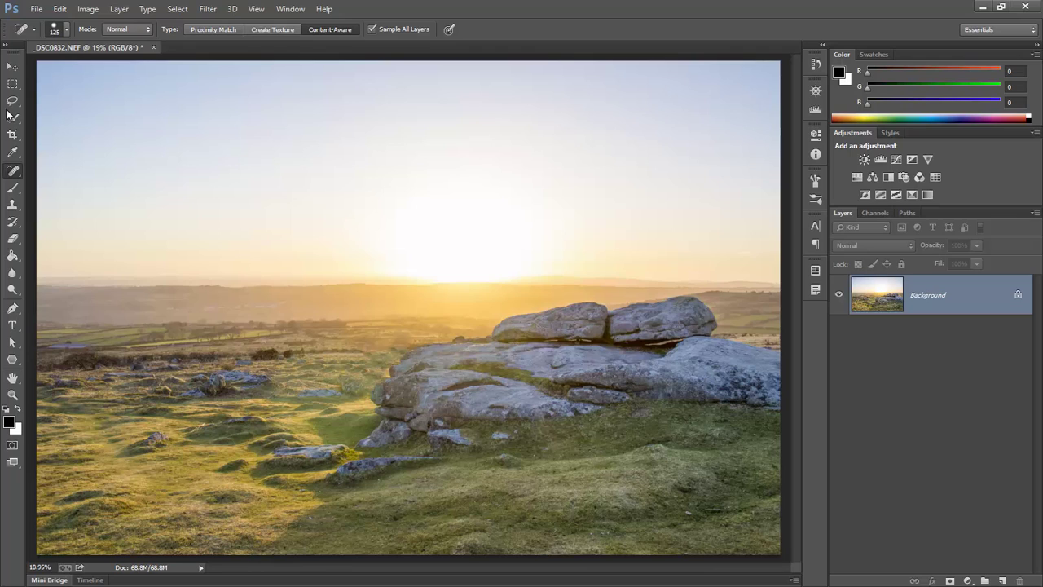
- Start the Lens Flare filter on the Background and place the flare centre at the horizon near the sun
click(12, 66)
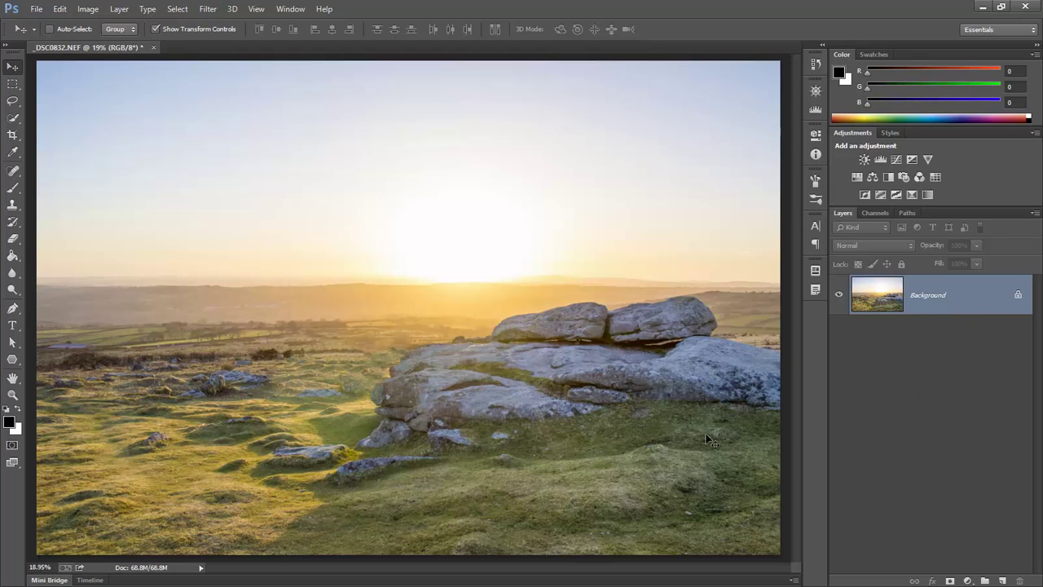
click(208, 10)
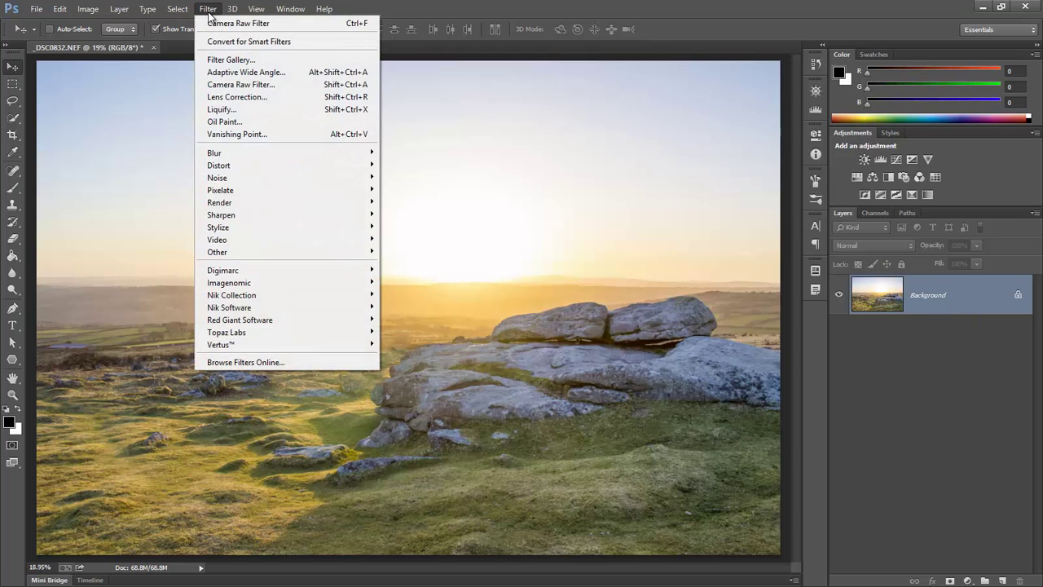
mouse_move(287, 203)
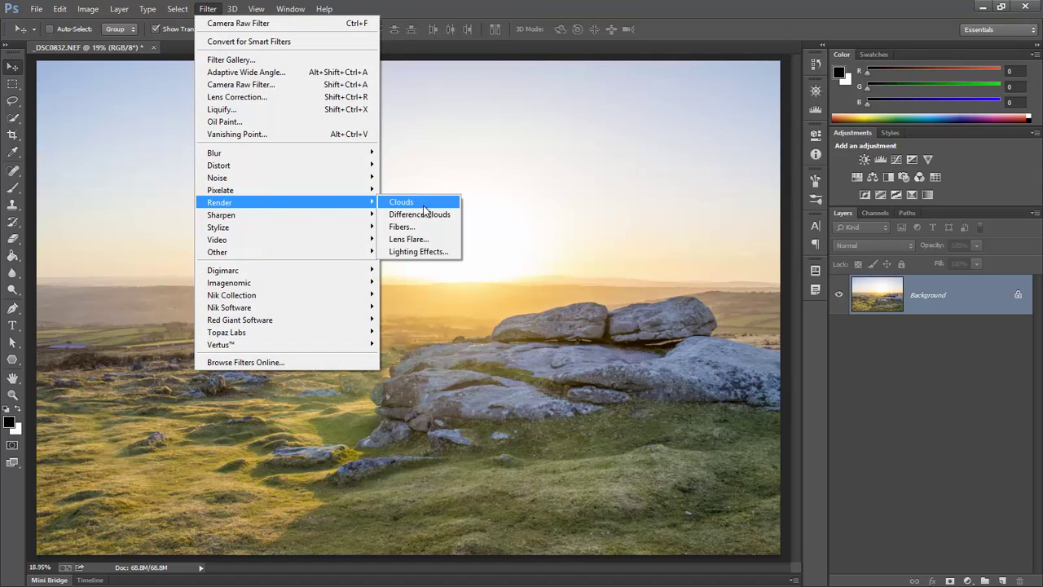
click(422, 241)
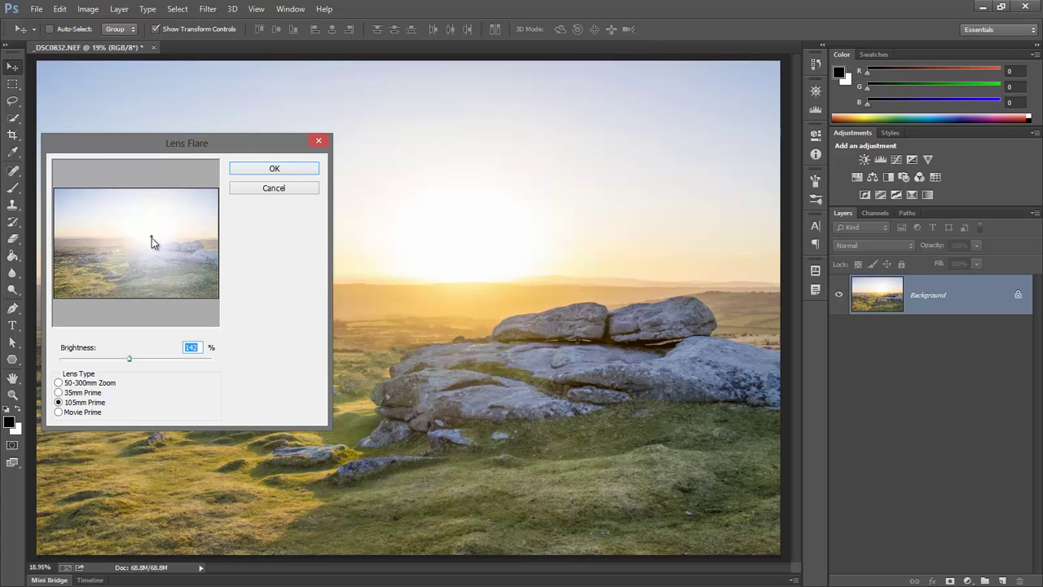
drag(151, 236, 160, 235)
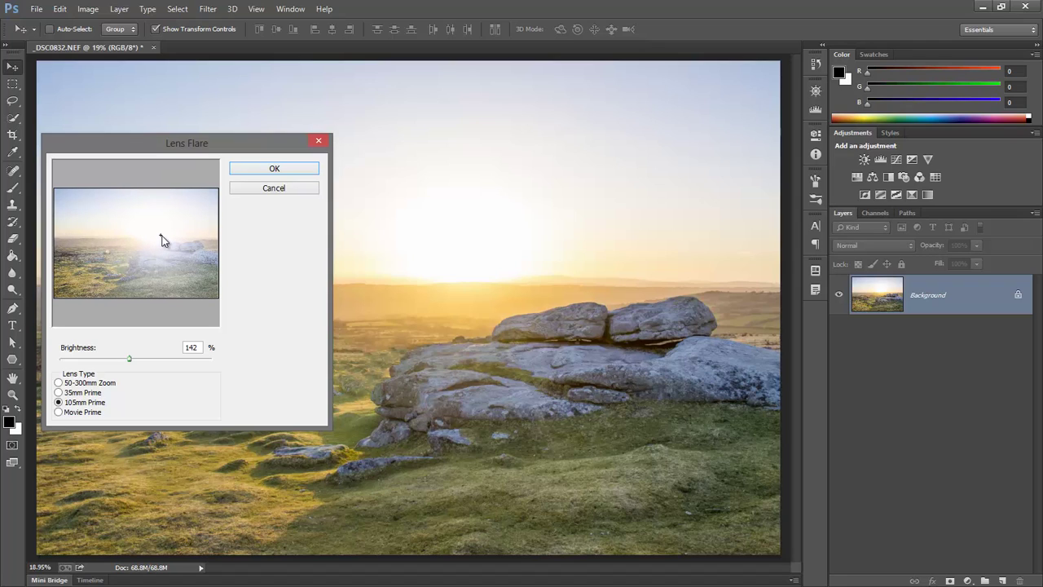
drag(161, 235, 159, 238)
- Compare the flare's lens types and settle on 50-300mm Zoom
click(58, 383)
click(59, 392)
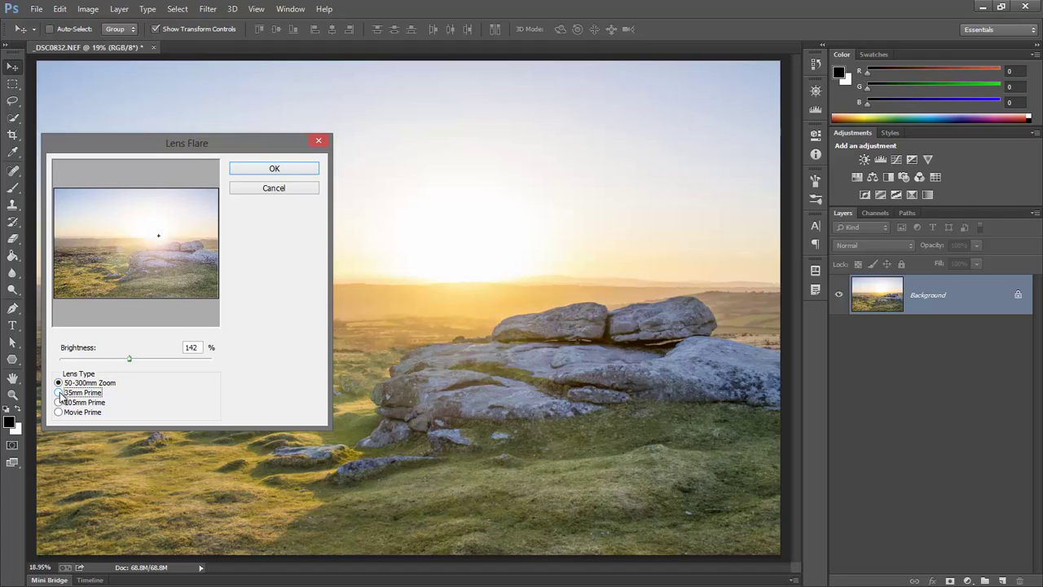
click(59, 402)
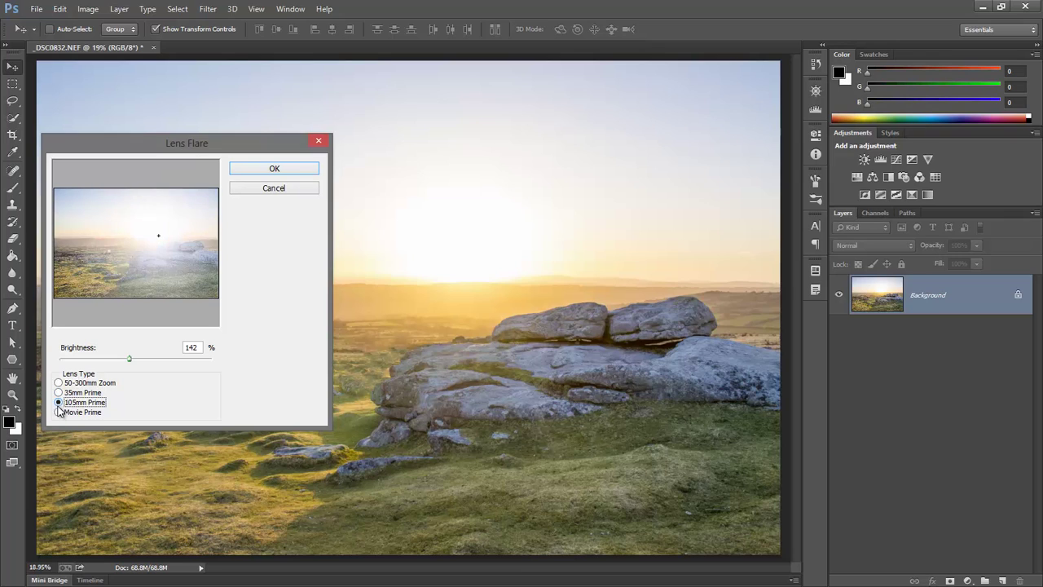
click(59, 411)
click(58, 392)
click(59, 383)
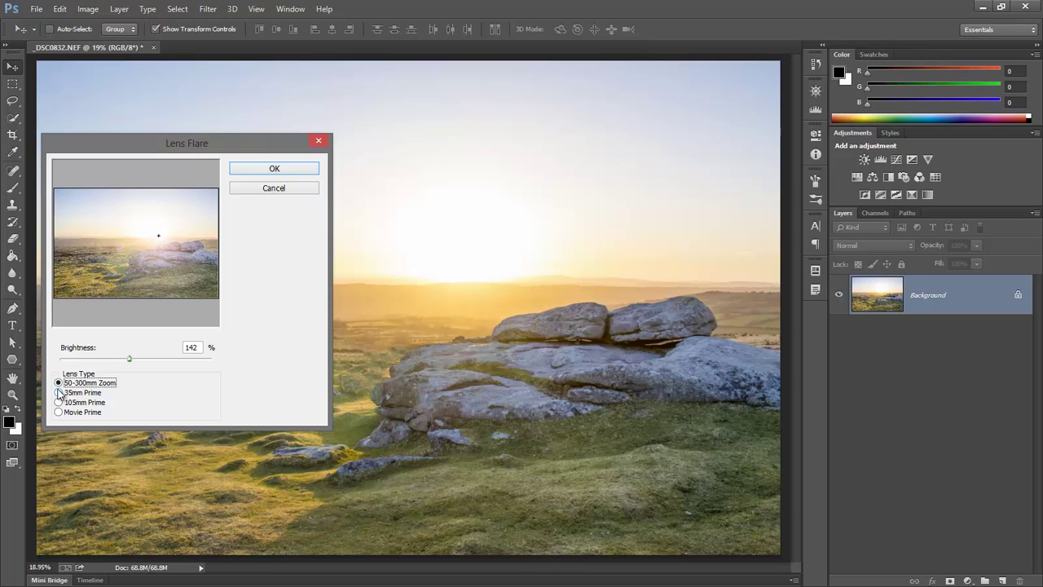
click(59, 393)
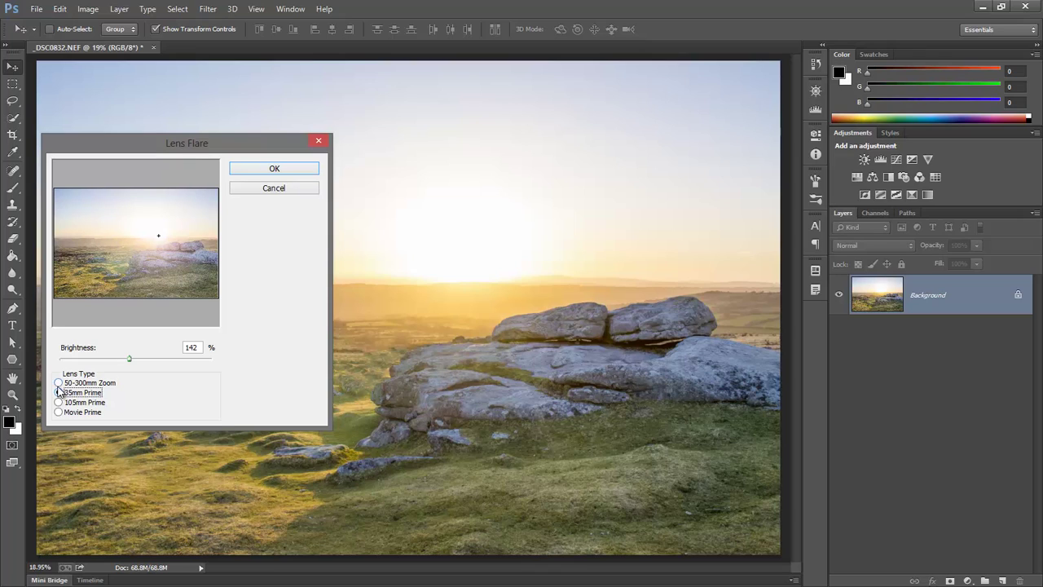
click(59, 383)
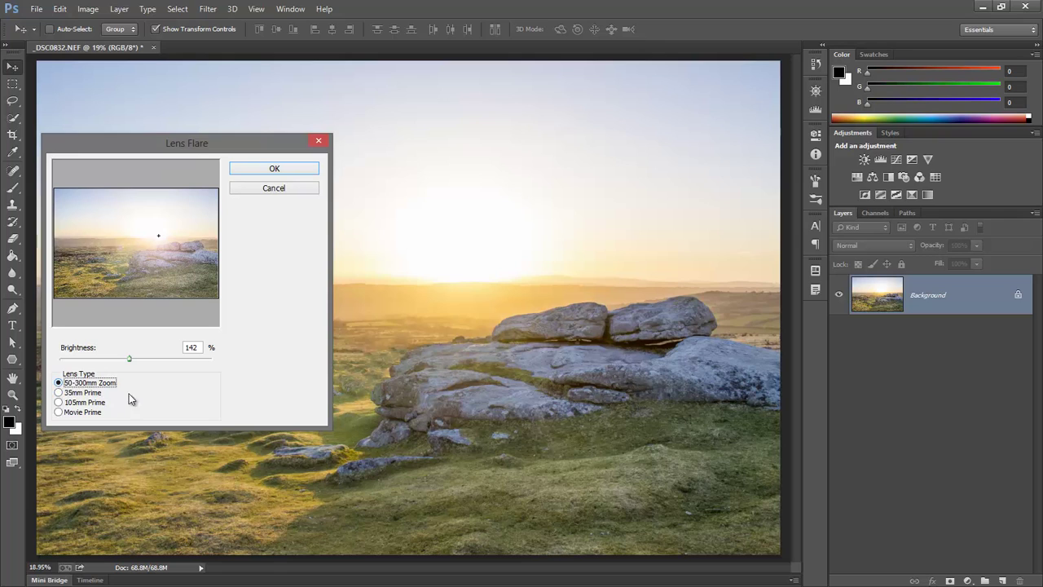
- Apply the lens flare to the Background at 162% brightness and undo it
drag(129, 359, 140, 364)
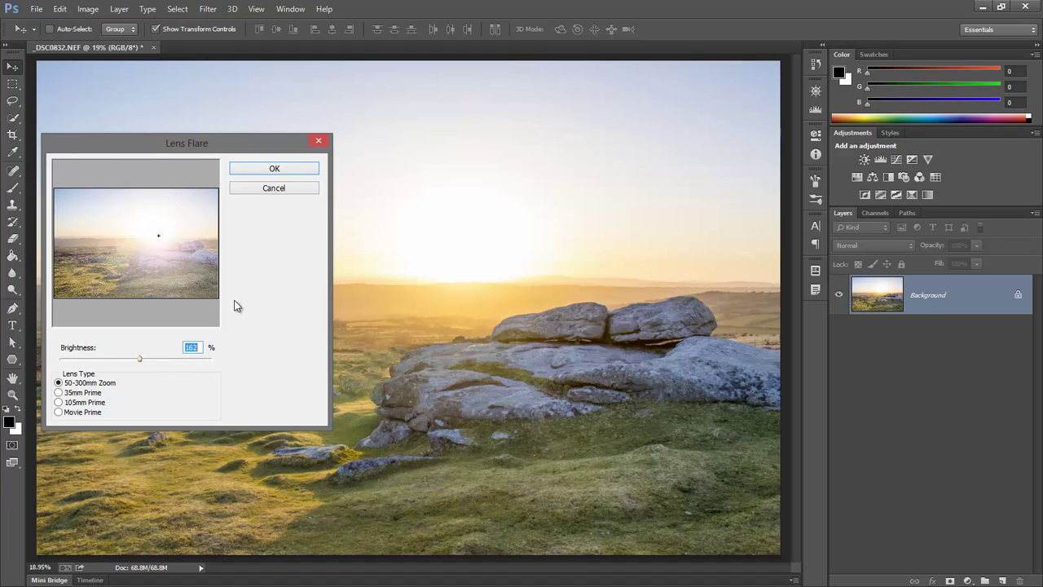
click(277, 171)
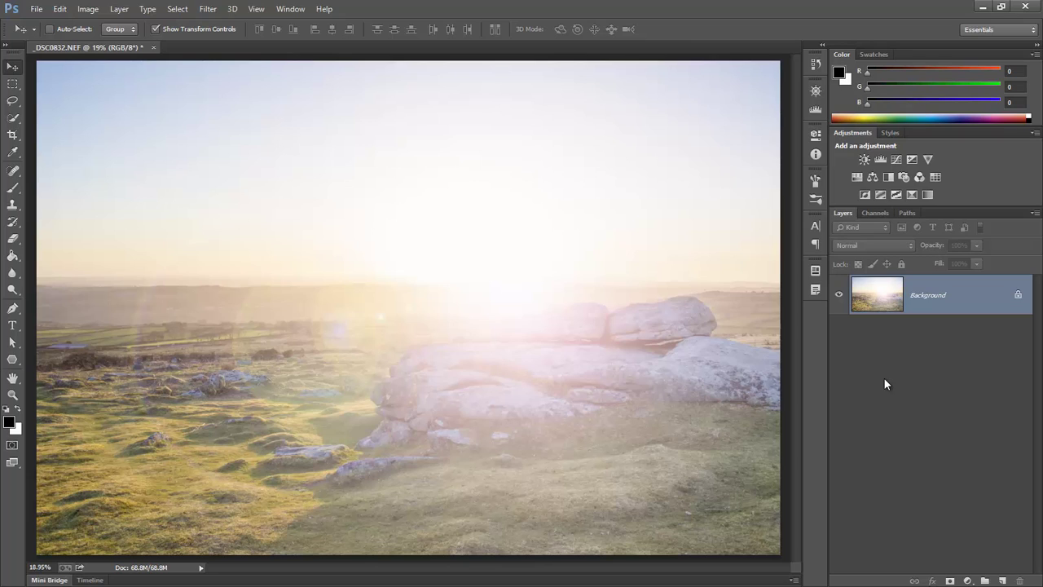
key(ctrl+z)
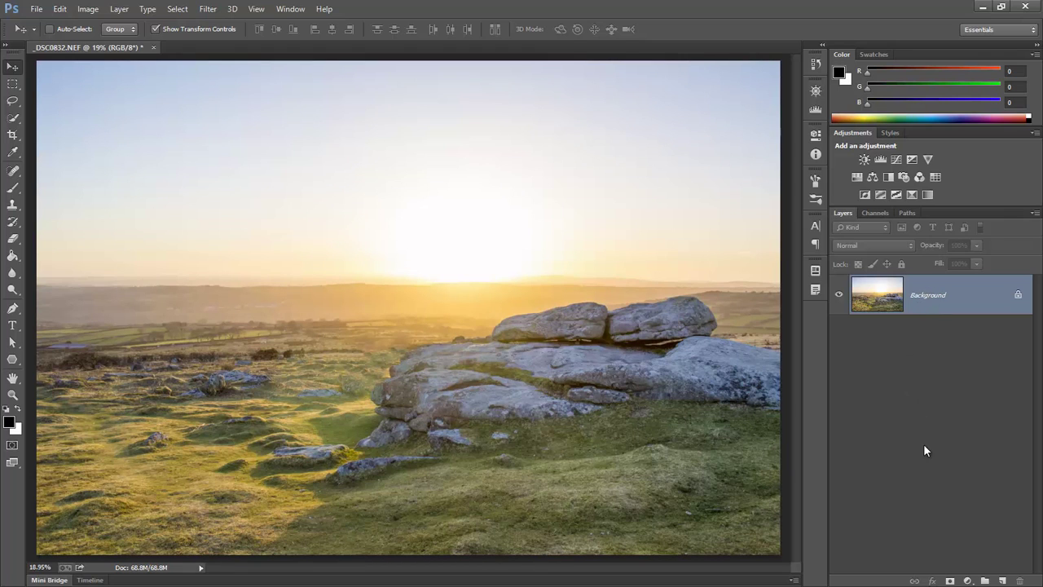
- Add a new layer above the Background and fill it with black
click(1003, 580)
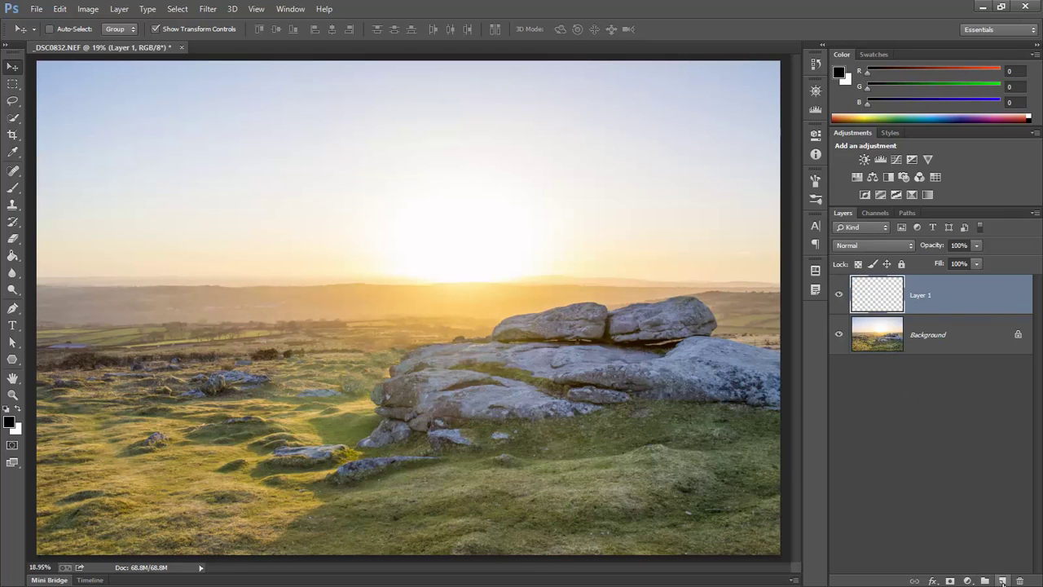
click(59, 8)
click(95, 194)
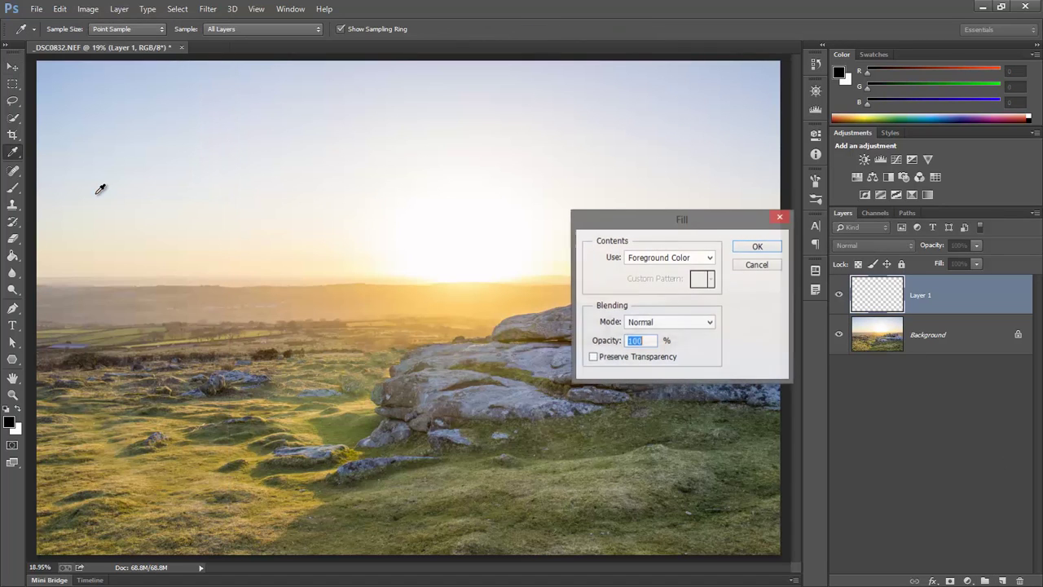
click(709, 258)
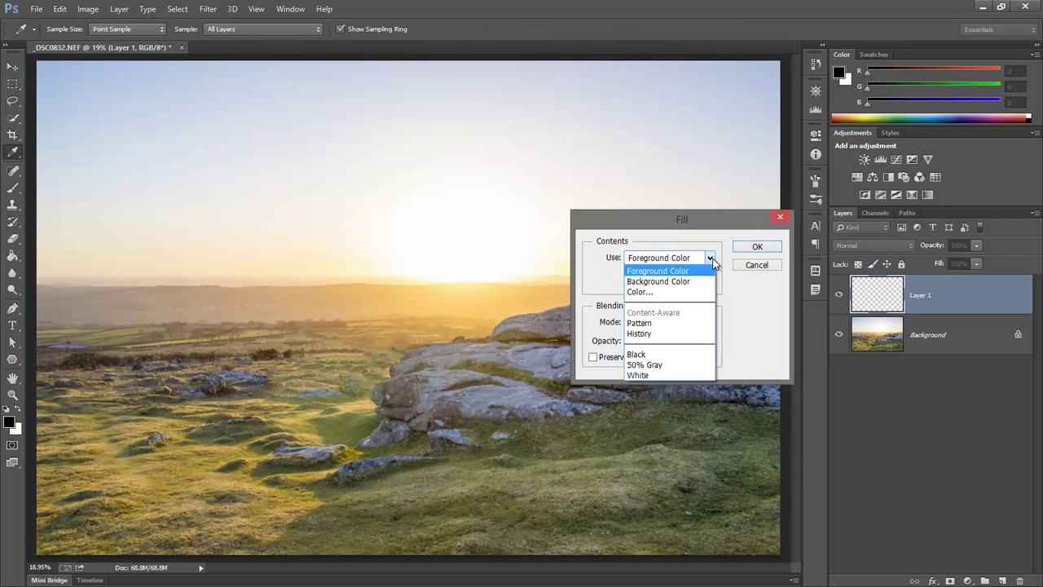
click(664, 355)
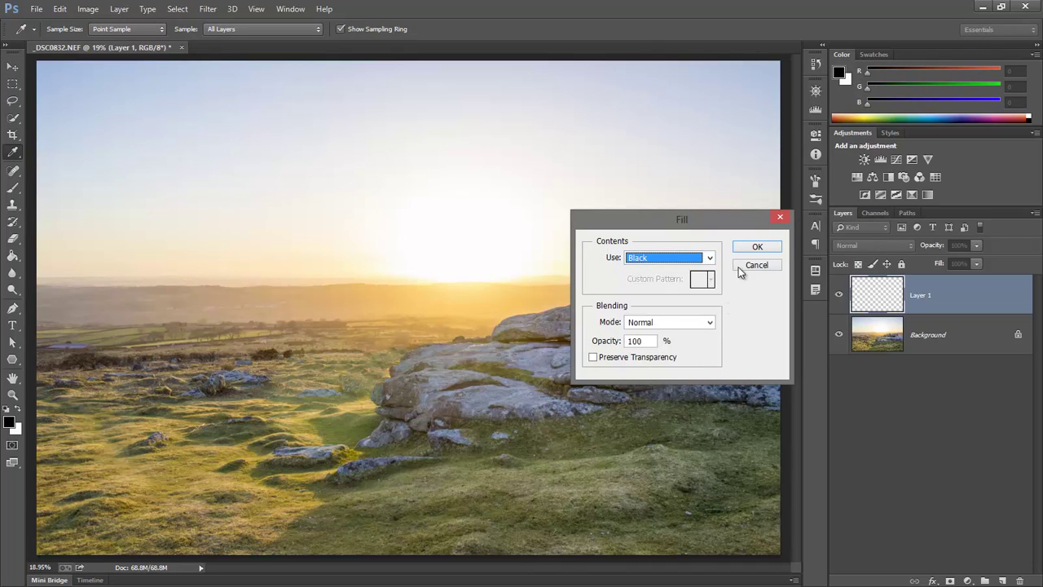
click(742, 247)
key(v)
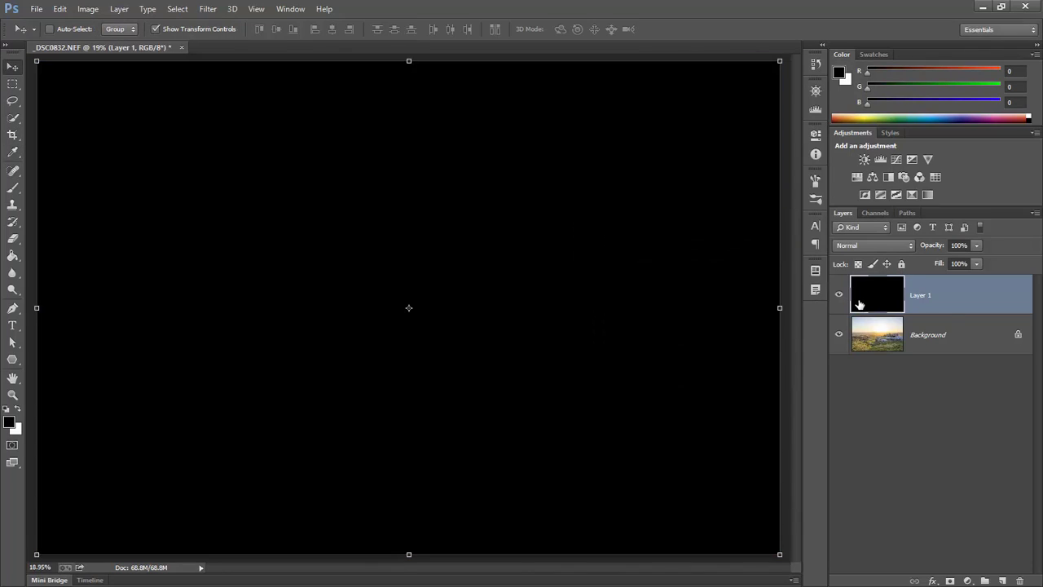
- Reapply the last Lens Flare filter to the black layer and set the layer's blend mode to Screen
click(210, 12)
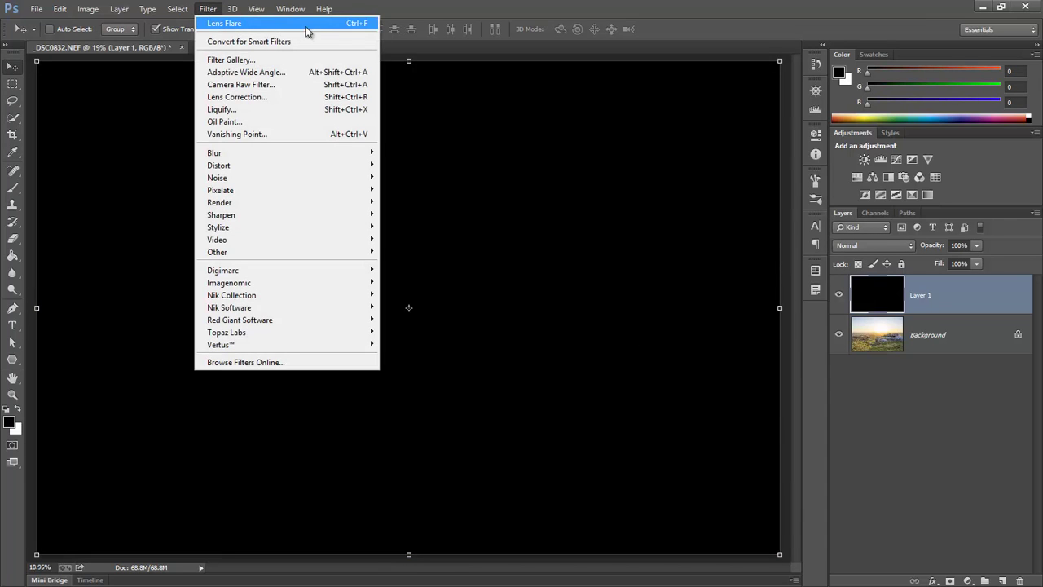
click(233, 25)
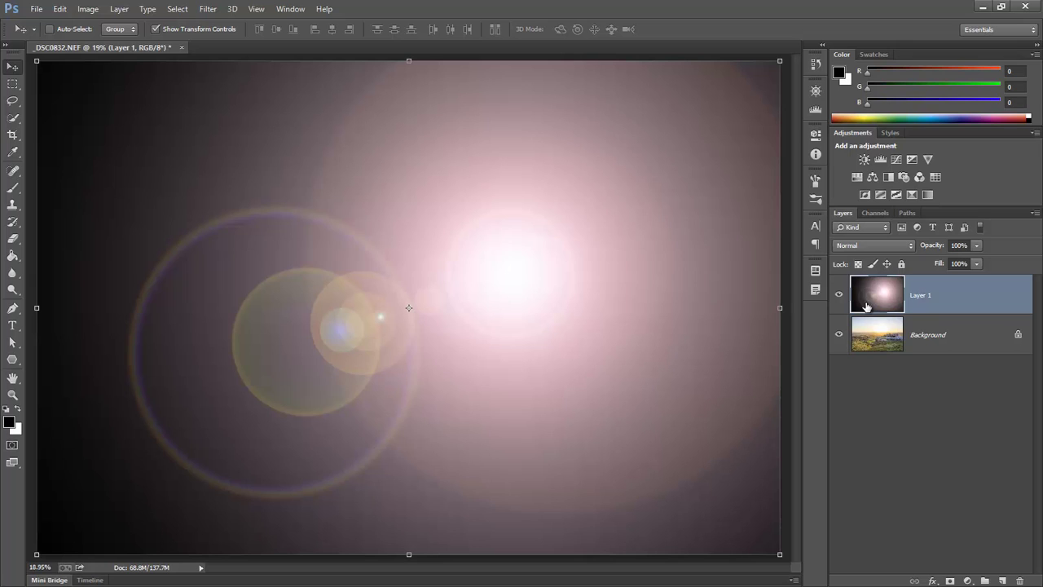
click(900, 251)
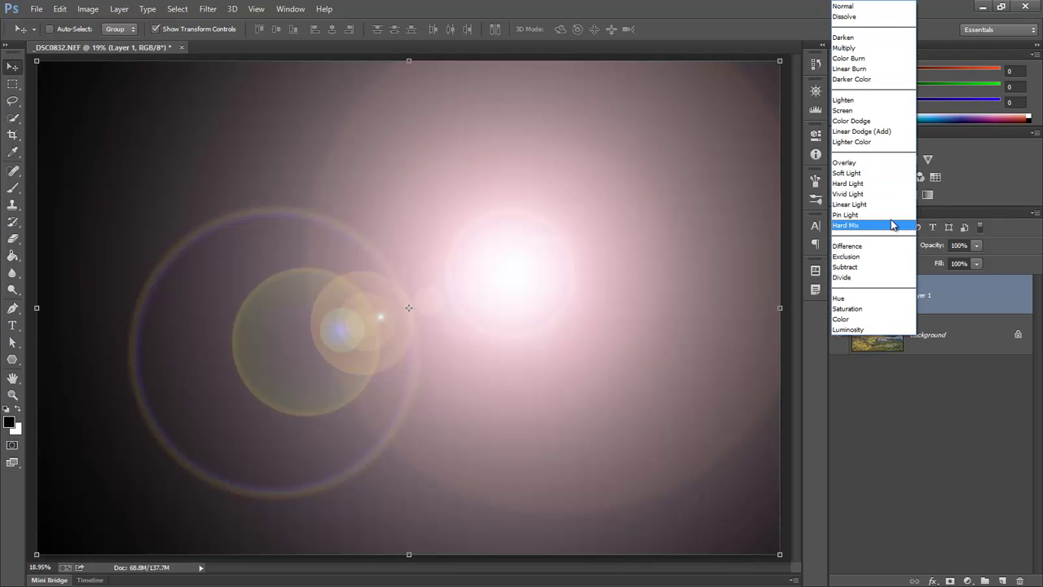
click(860, 112)
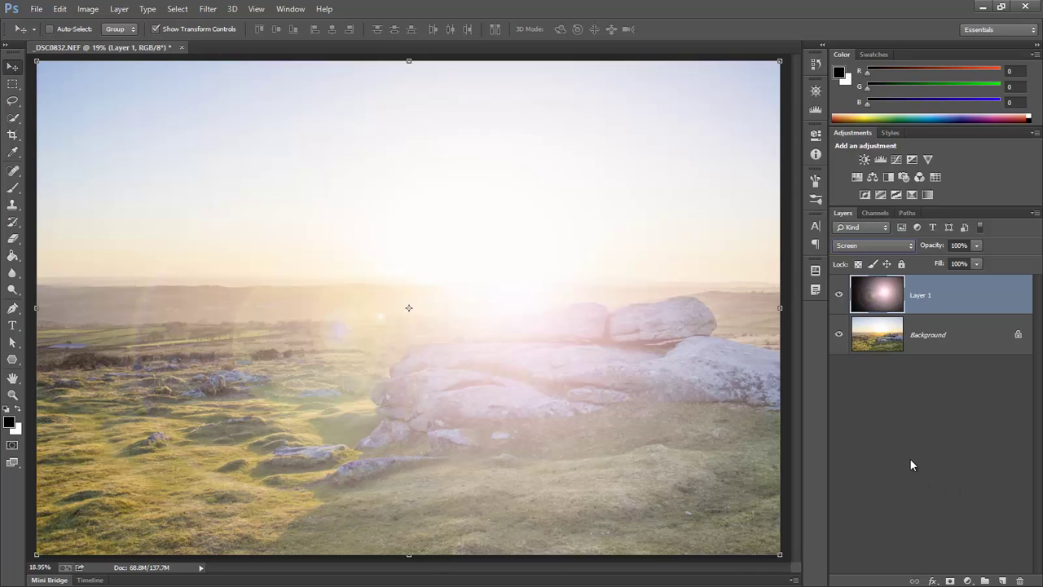
- Compare the photo with and without the flare layer and try a lower layer opacity before restoring 100%
click(840, 295)
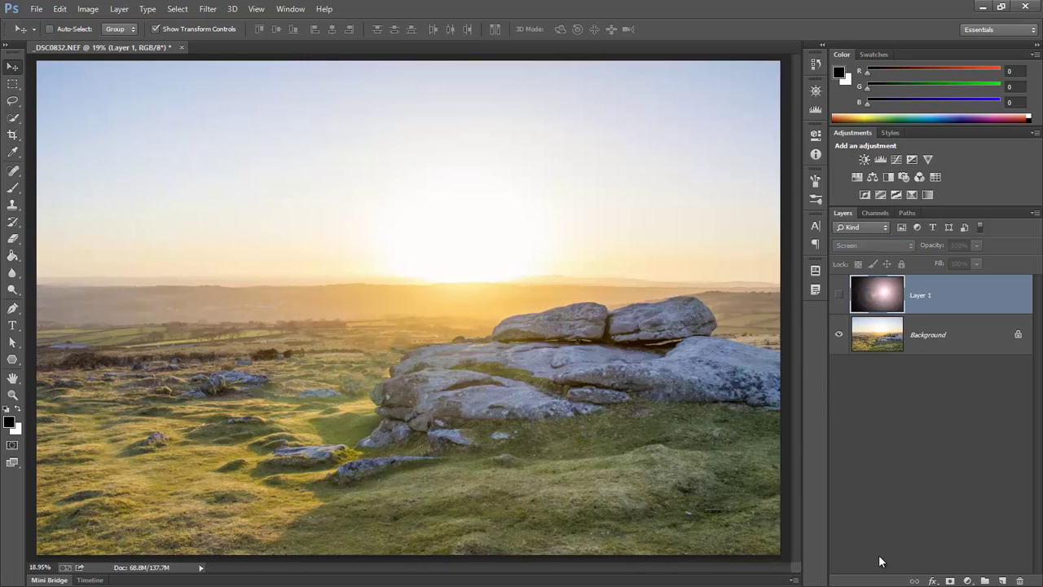
click(839, 295)
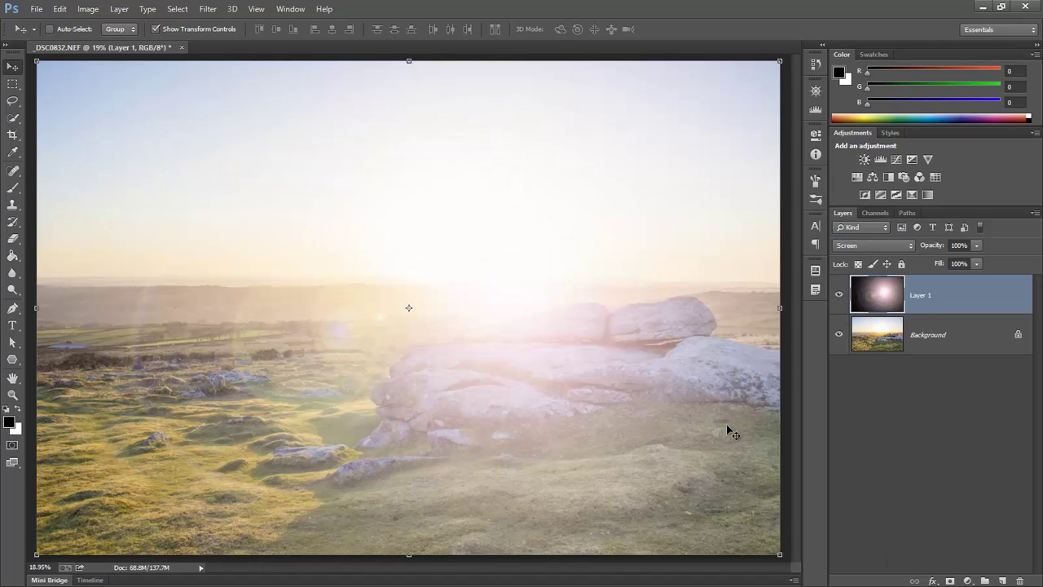
click(977, 246)
drag(970, 259, 926, 256)
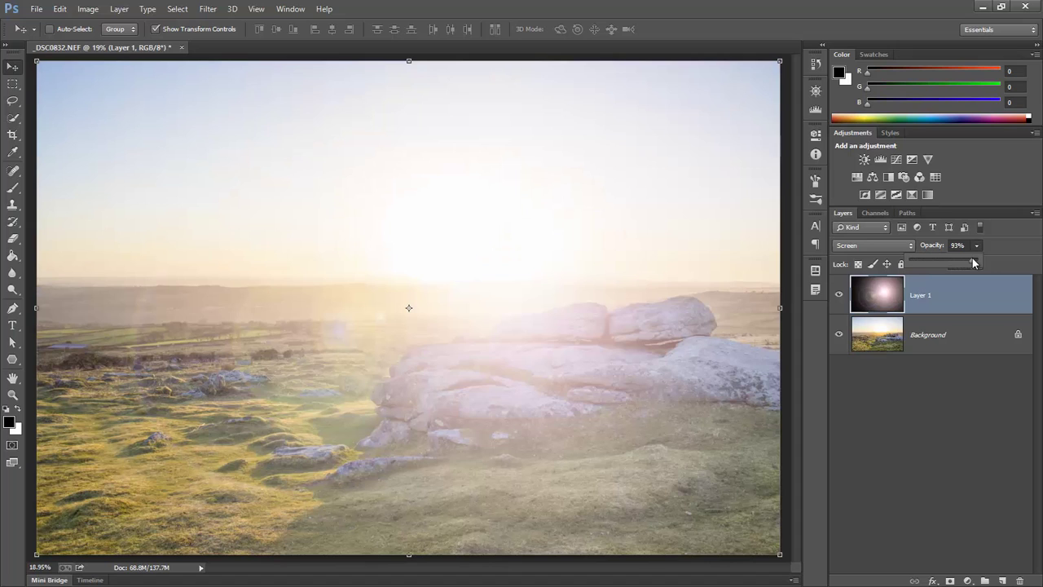
click(995, 243)
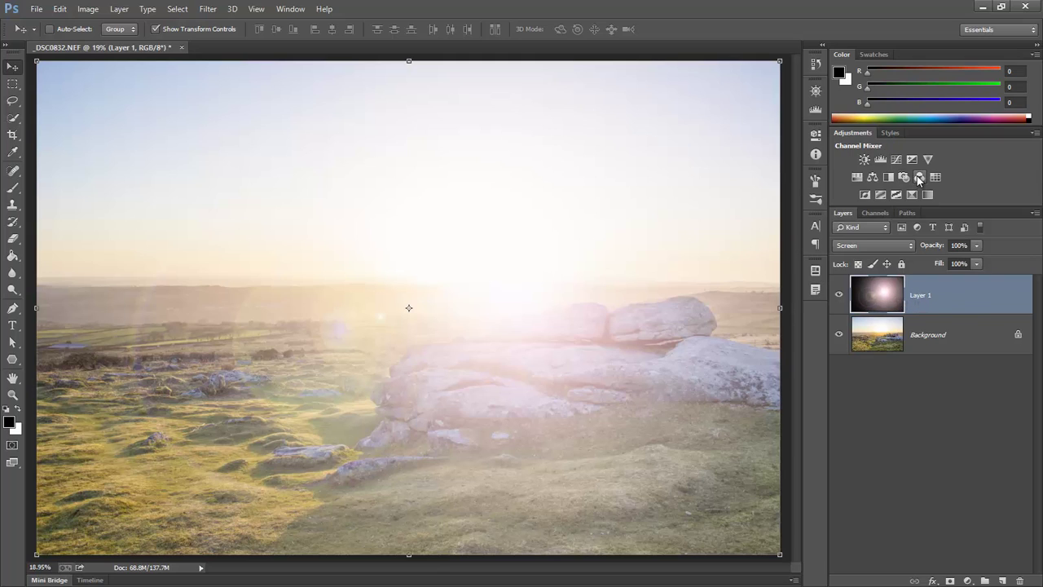
- Add a Hue/Saturation adjustment layer and clip it to the flare layer
click(856, 177)
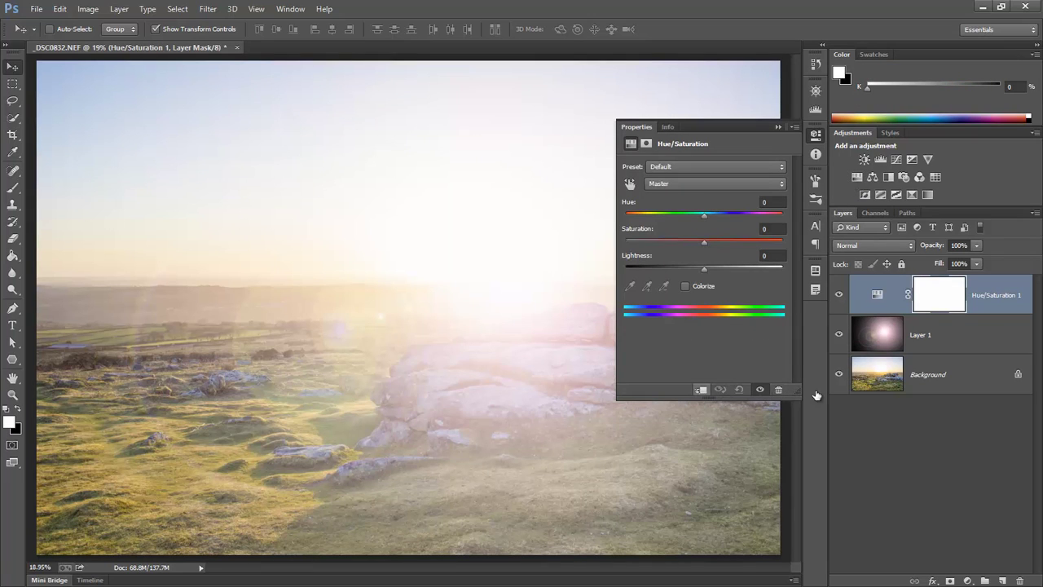
click(700, 391)
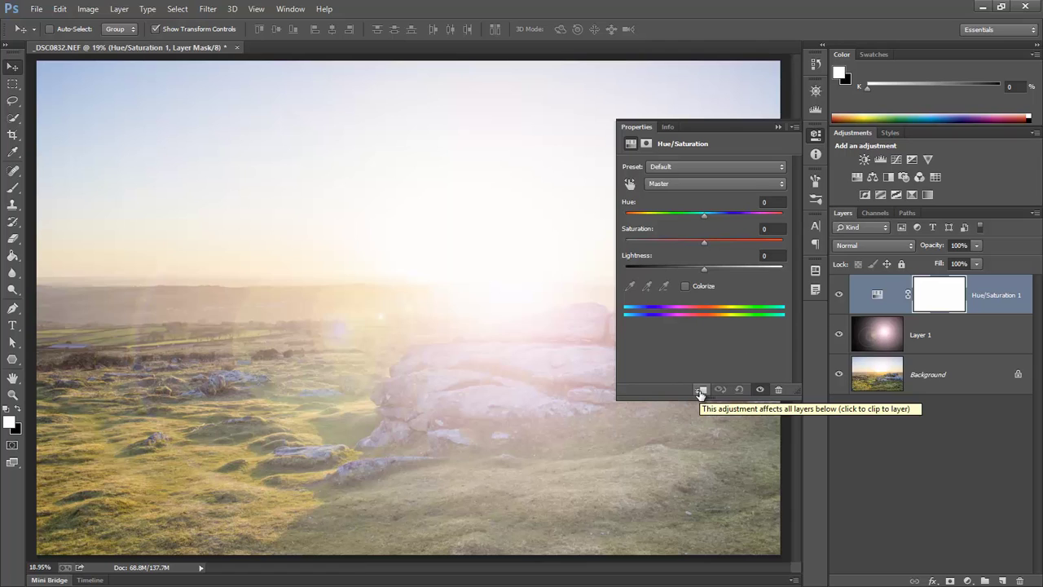
click(700, 391)
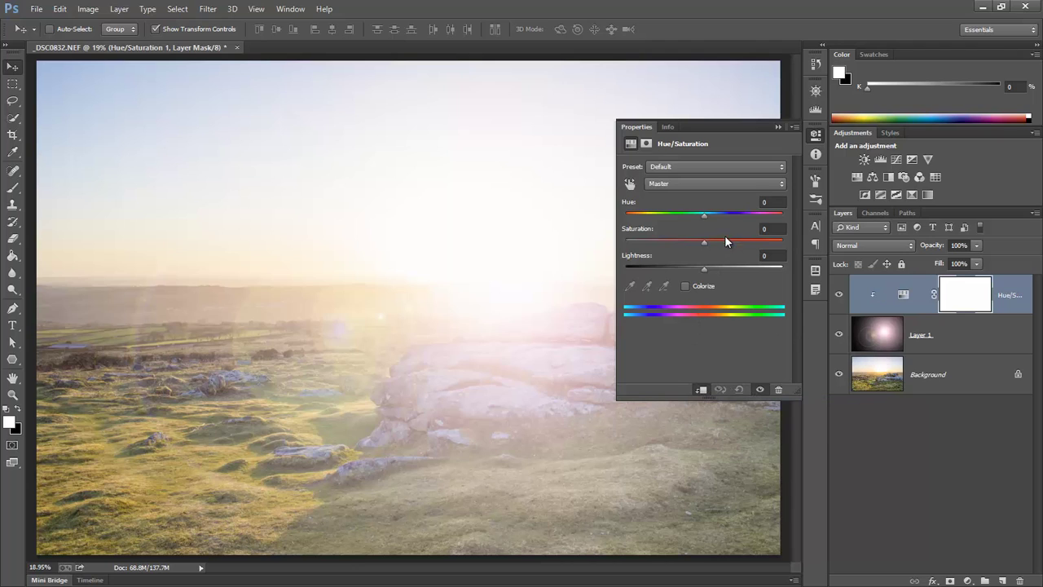
- Recolour the flare by setting its Hue to -146 and Saturation to +16
drag(704, 243, 720, 241)
drag(703, 216, 636, 221)
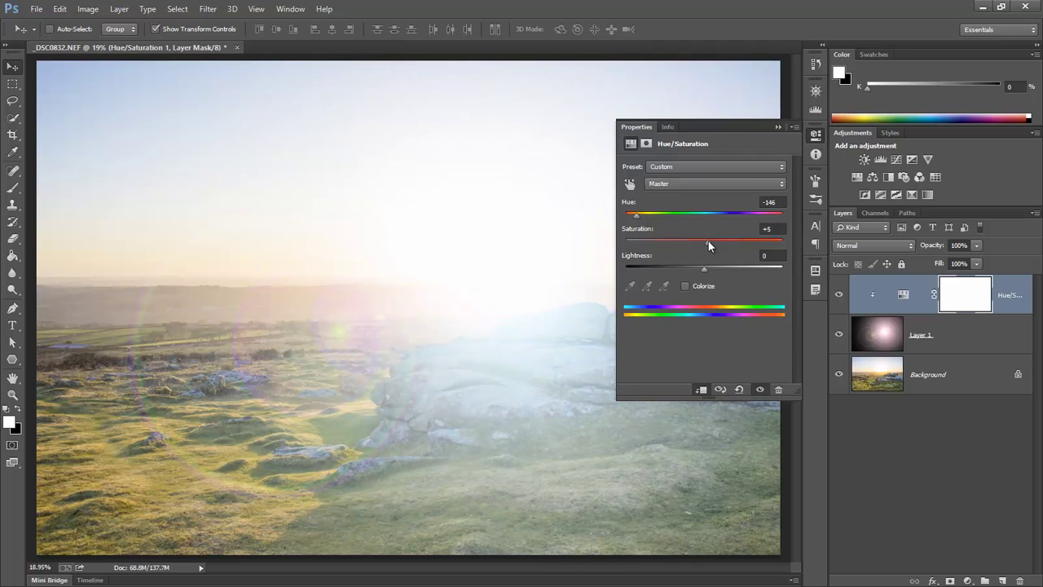
drag(698, 239, 717, 241)
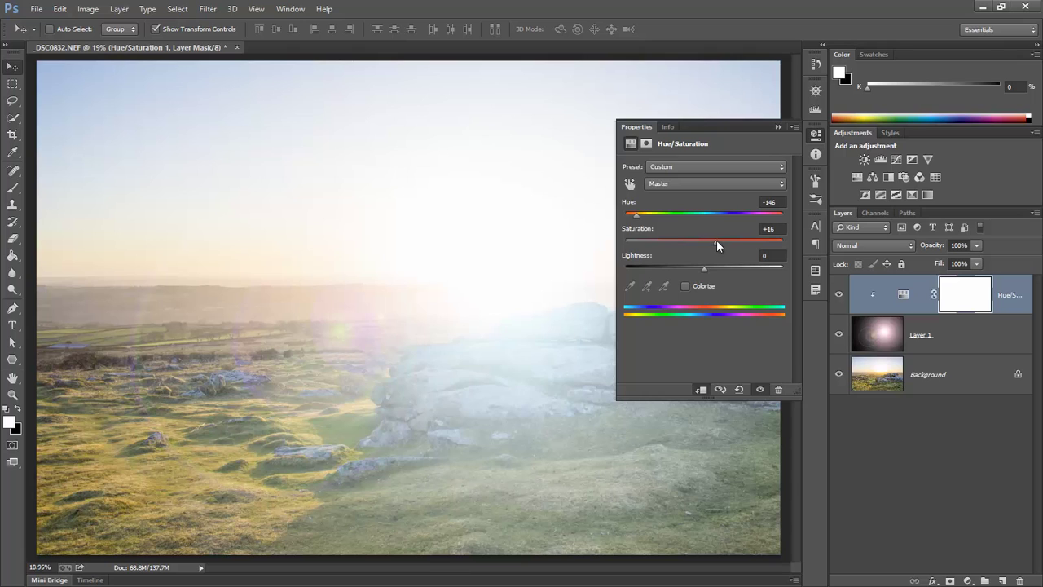
- Apply the Red Boost preset to the Hue/Saturation adjustment and collapse its settings
click(688, 166)
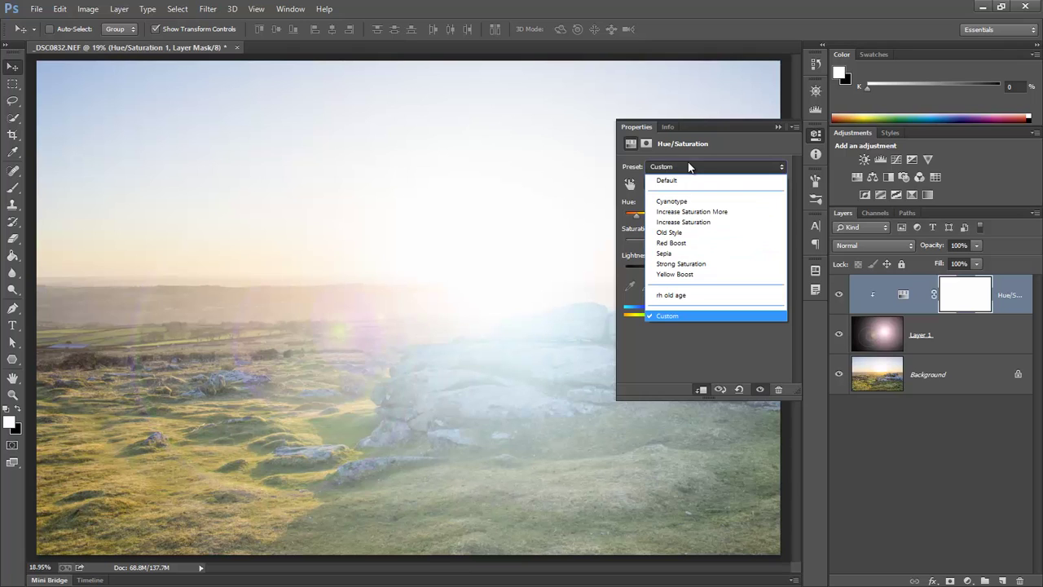
click(690, 242)
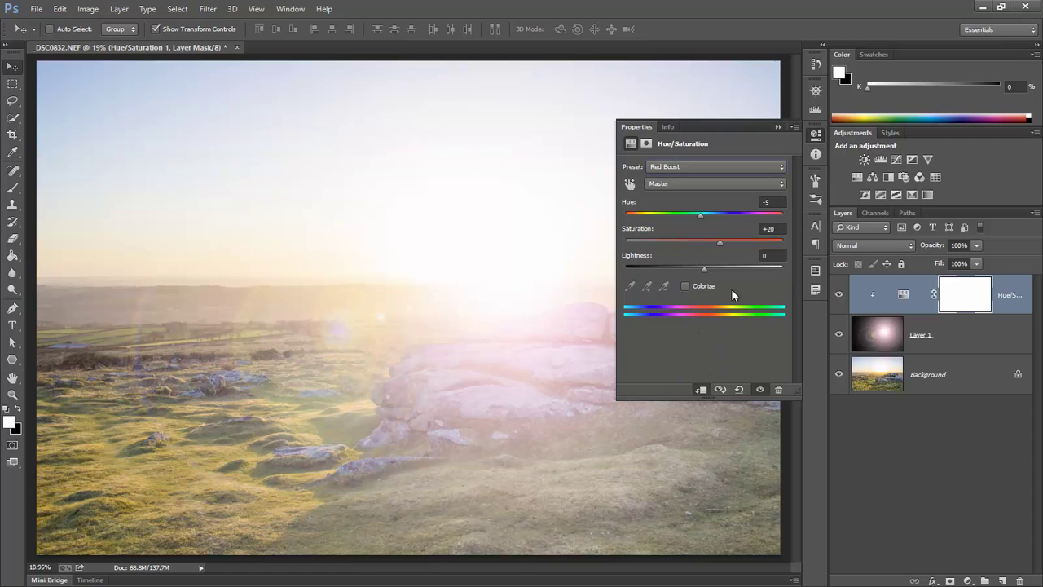
click(777, 127)
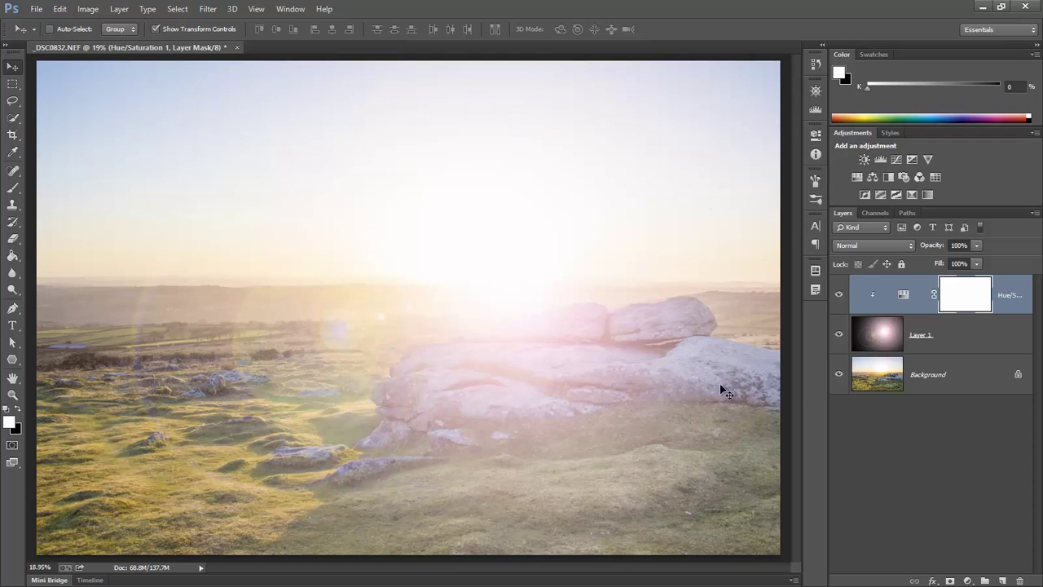
- Compare the photo with and without the Hue/Saturation adjustment and the flare layer, leaving both layers shown
click(839, 297)
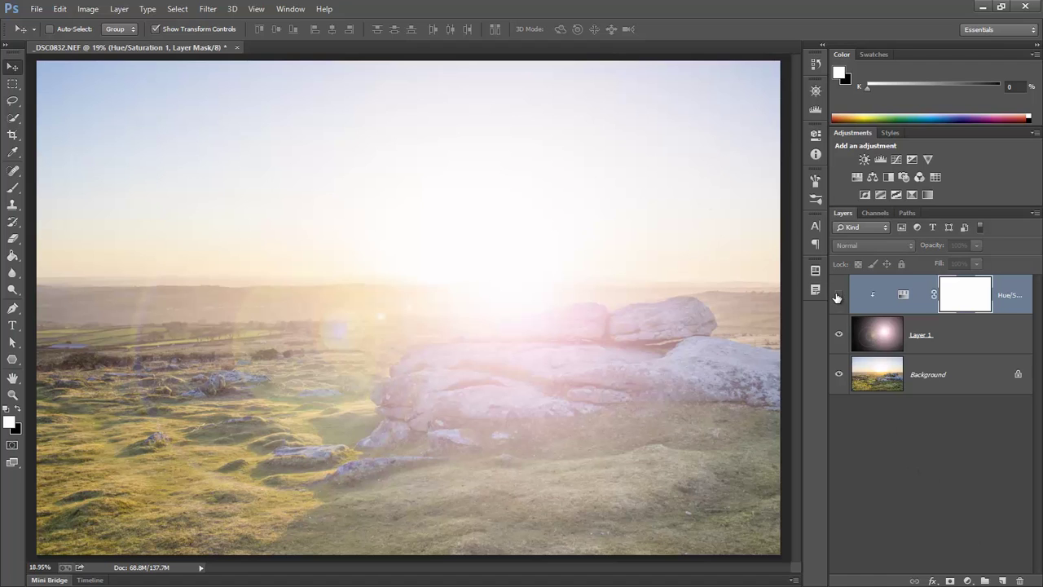
click(840, 299)
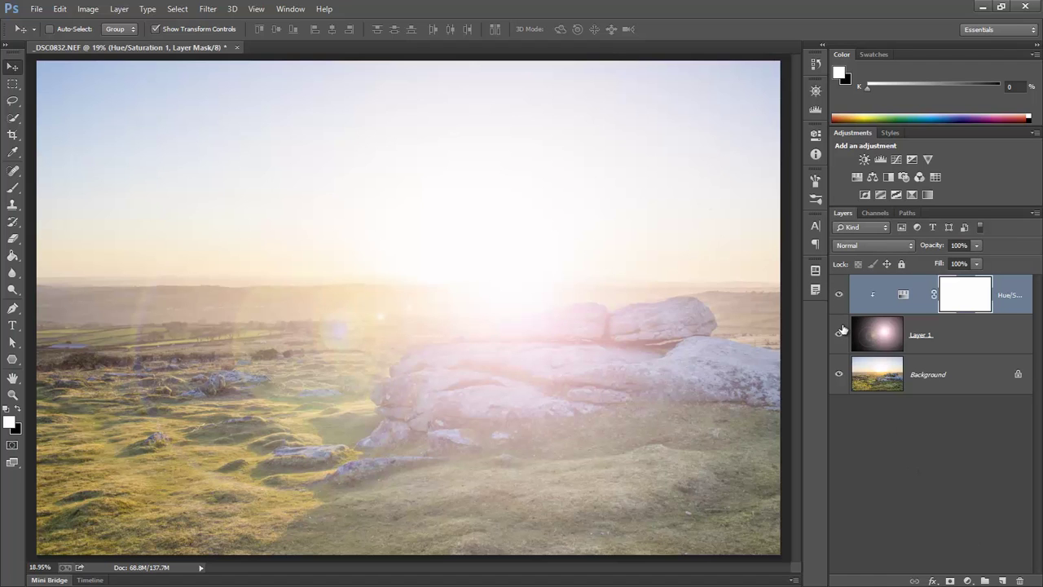
click(841, 336)
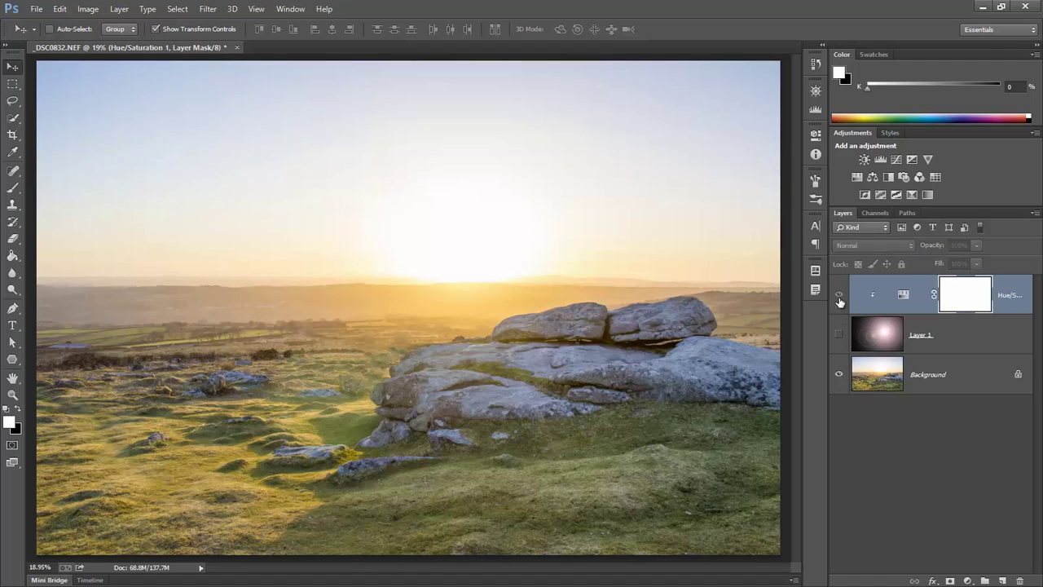
click(840, 338)
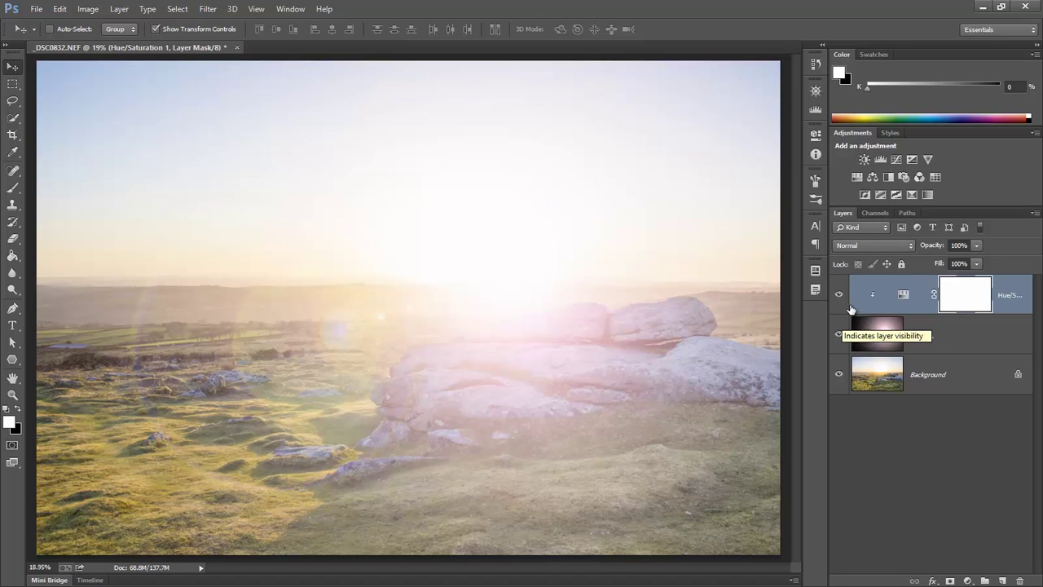
- Lower the Hue/Saturation adjustment layer's opacity to about 58% and deselect all layers
click(974, 247)
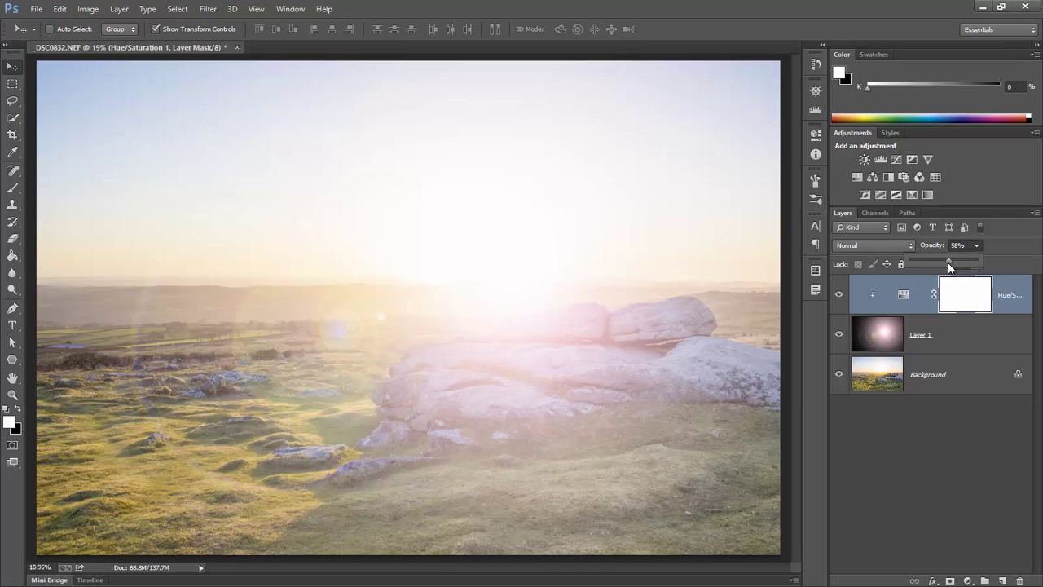
click(986, 439)
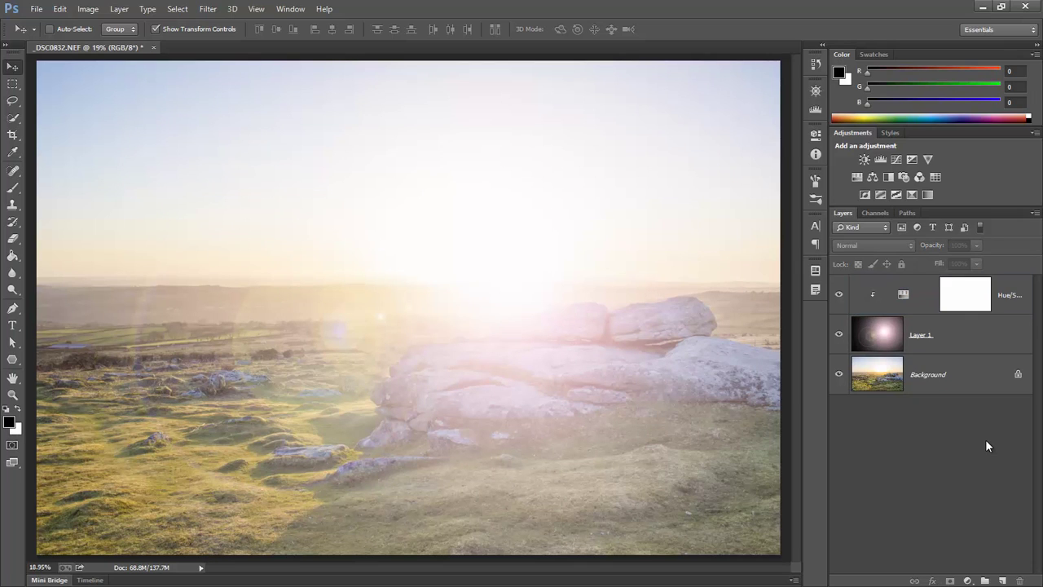